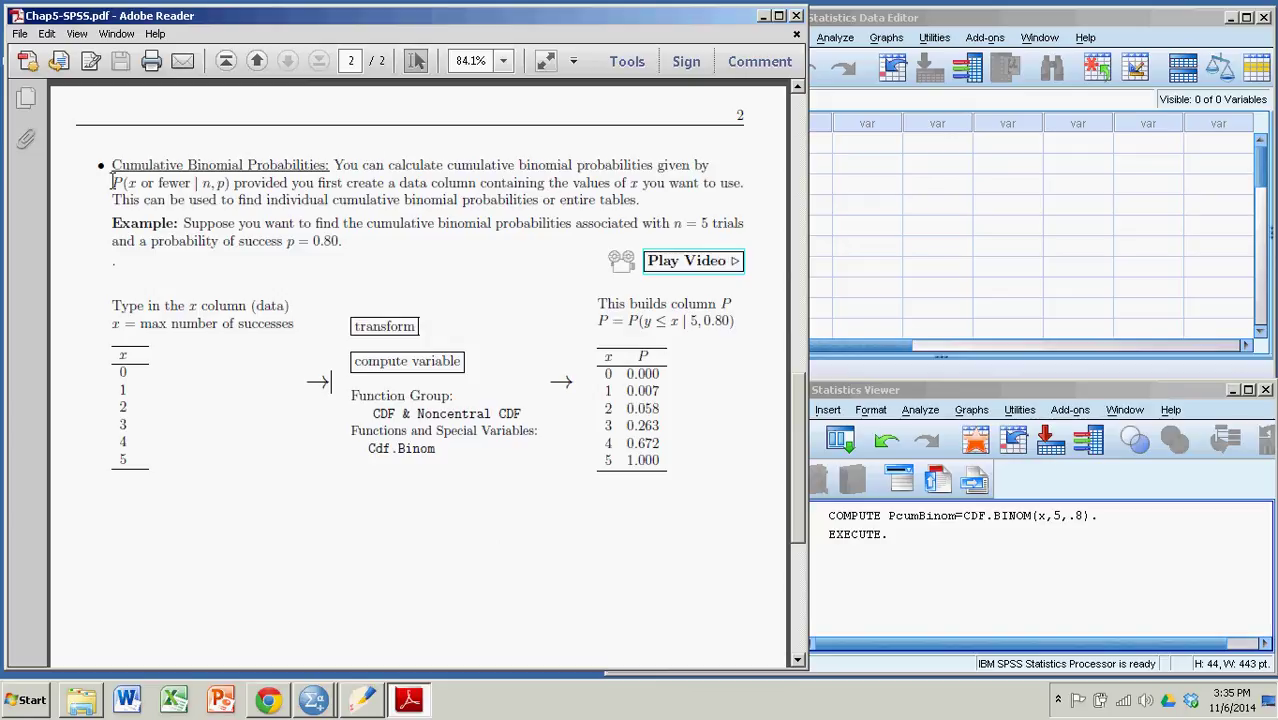
- In the handout, highlight the P(x or fewer) notation and the parameters n = 5 and p = 0.80
drag(113, 183, 174, 182)
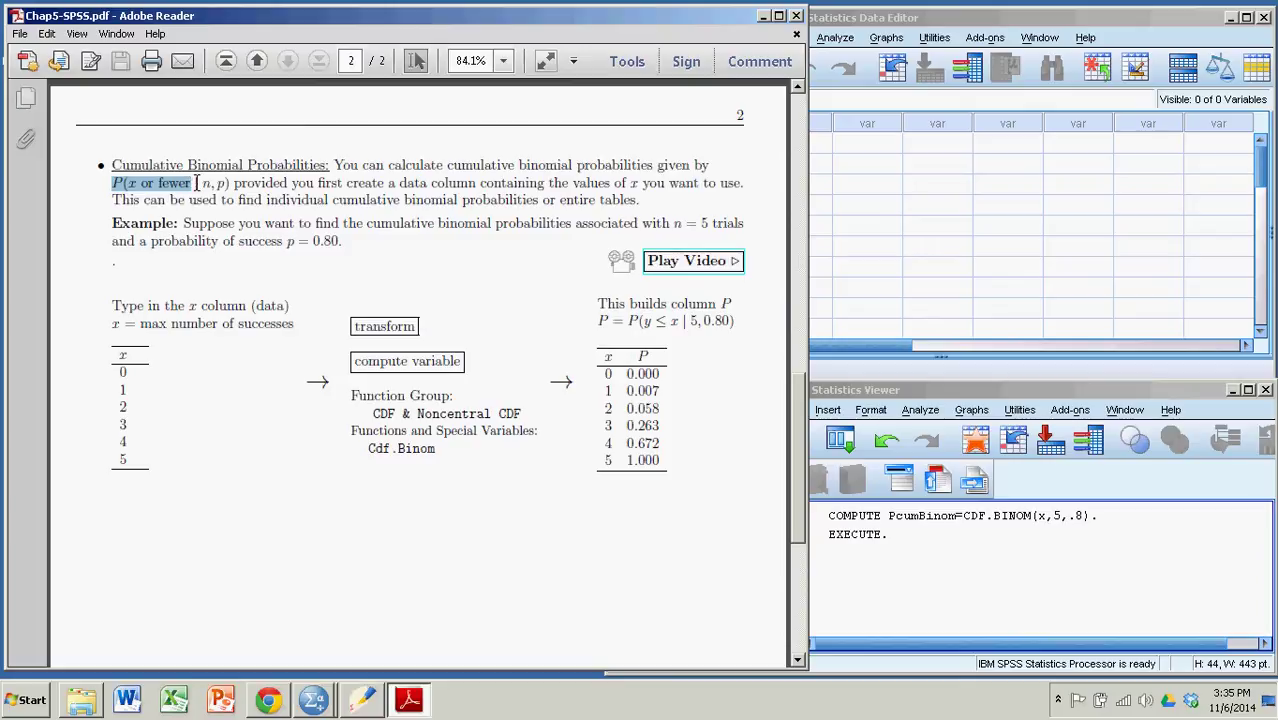
drag(198, 183, 232, 183)
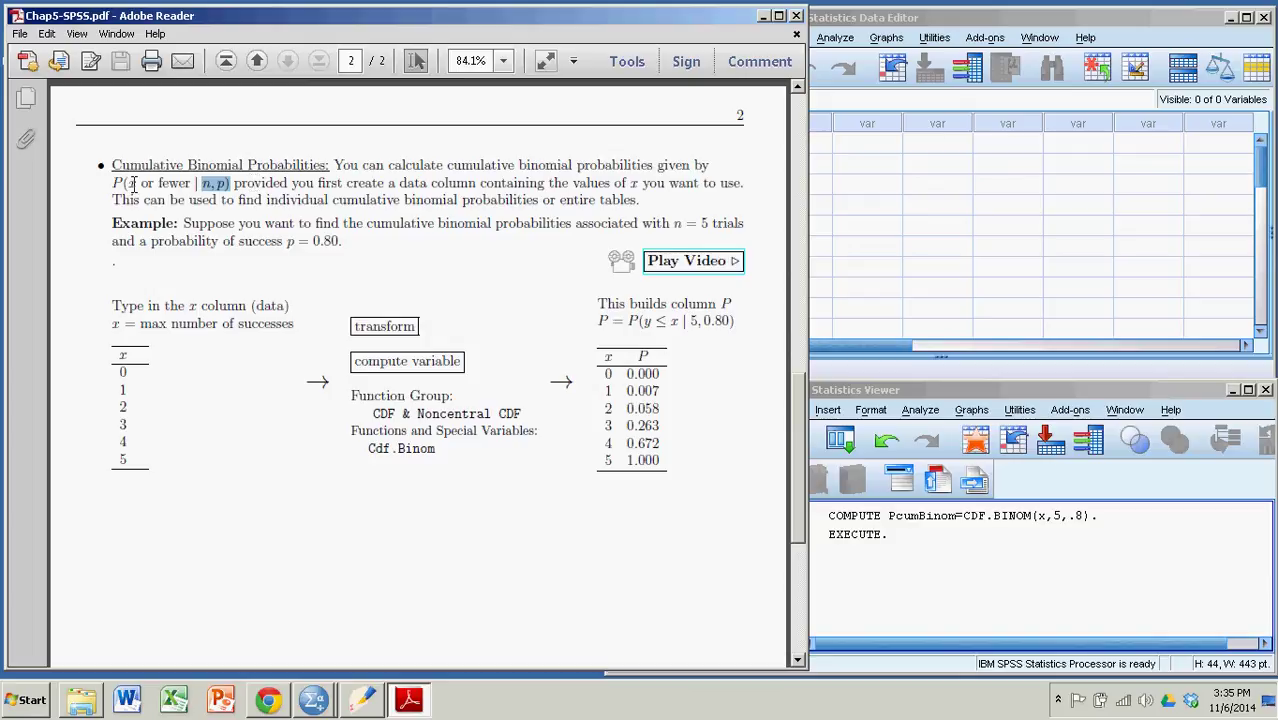
drag(137, 184, 126, 184)
drag(367, 224, 571, 225)
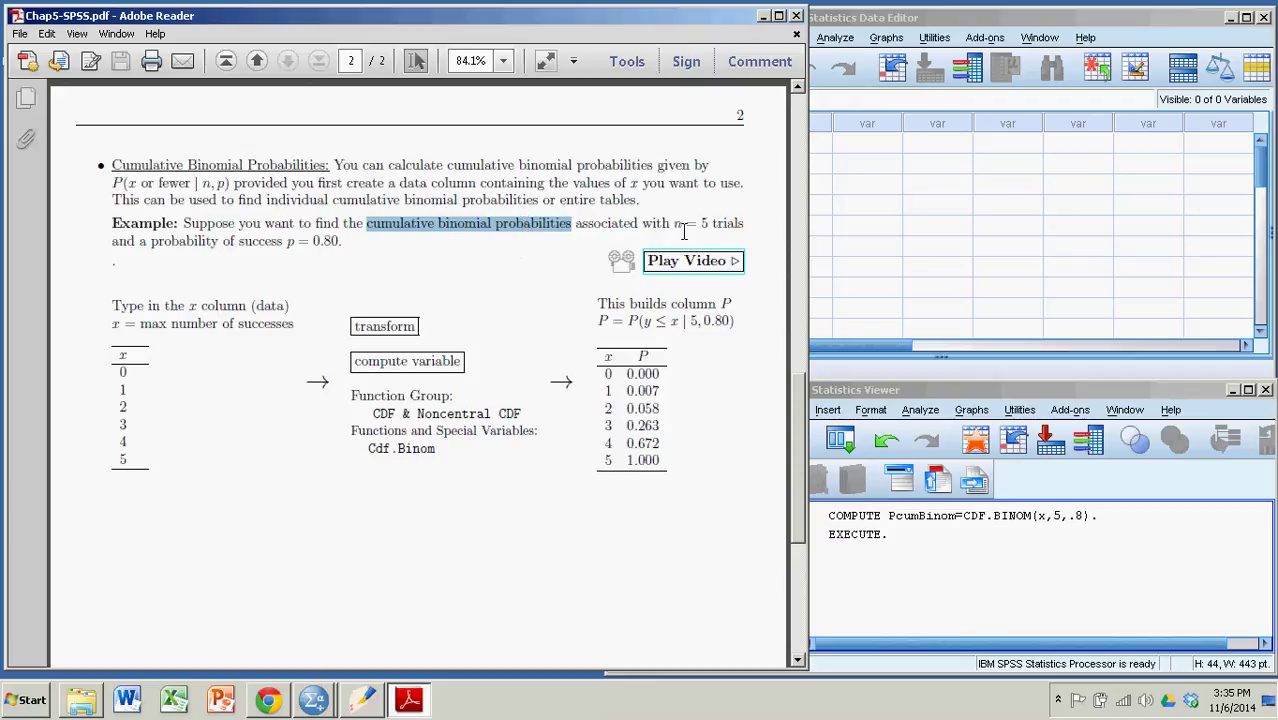
drag(674, 224, 712, 226)
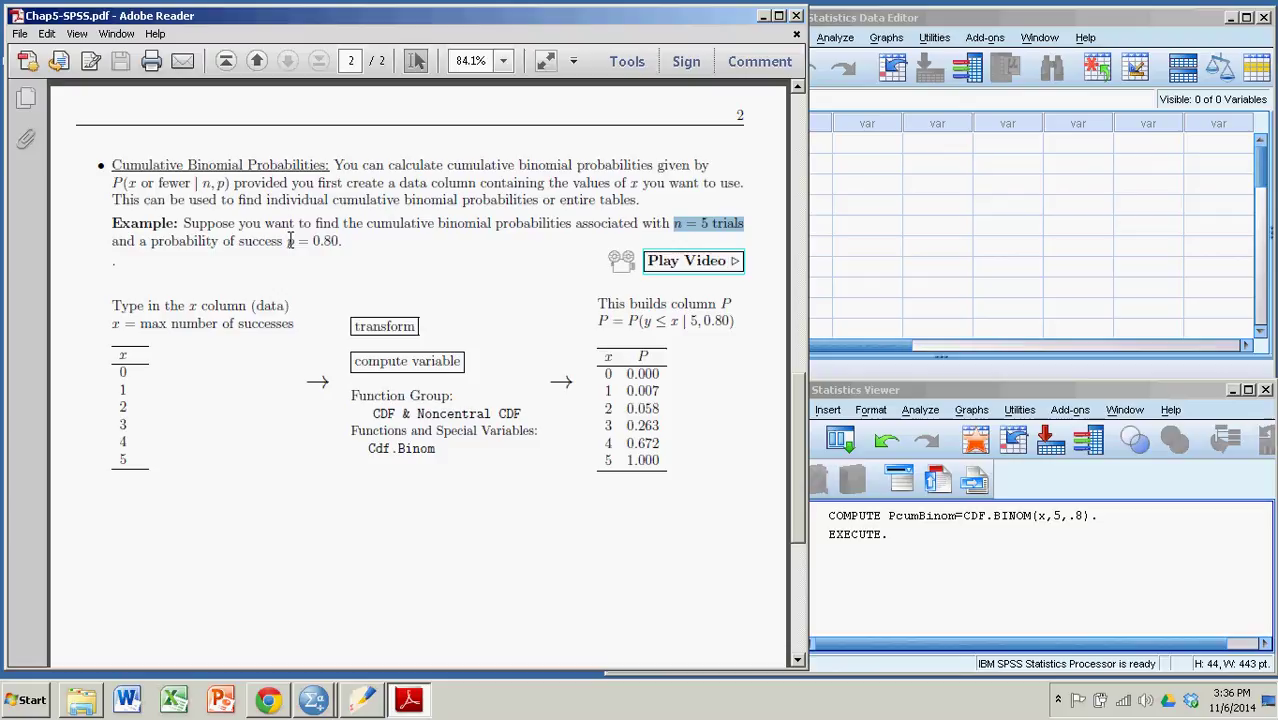
drag(288, 241, 342, 242)
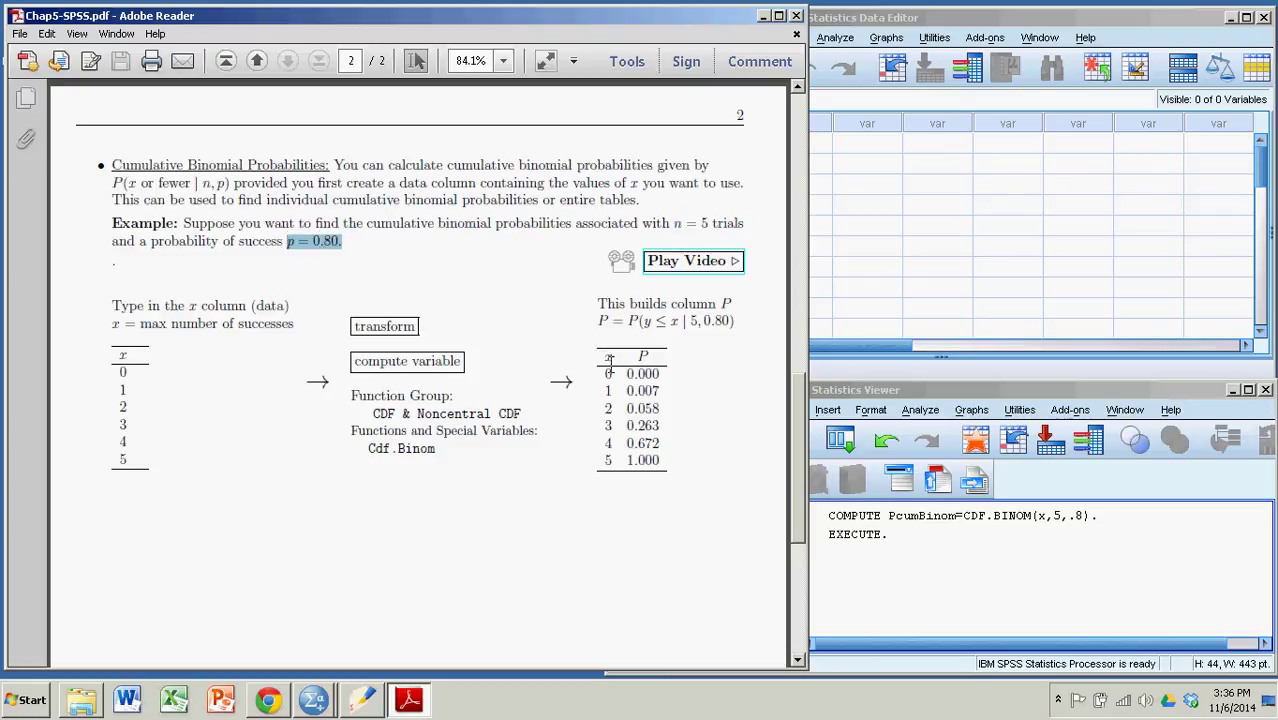
- Highlight the handout's x and P table, including 0.007, 1.000 and the x values 0 to 5
drag(604, 358, 716, 462)
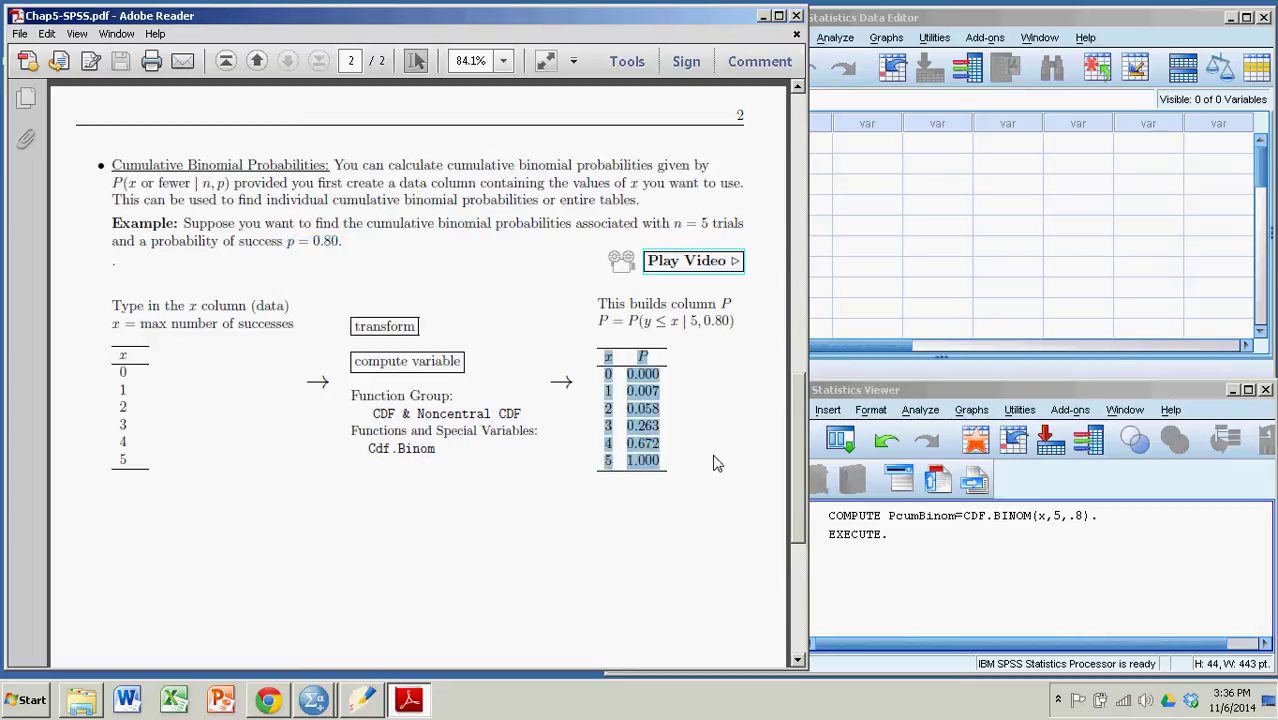
drag(605, 357, 658, 463)
click(632, 394)
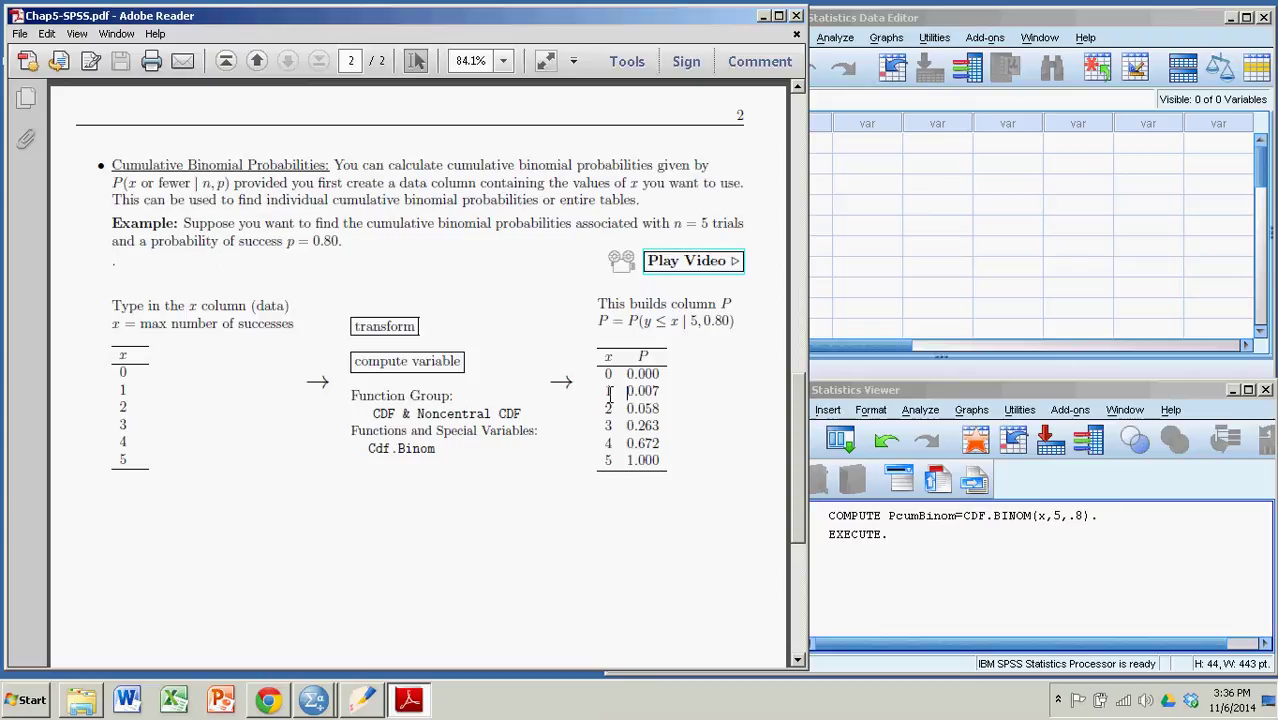
drag(630, 394, 659, 427)
drag(629, 461, 697, 465)
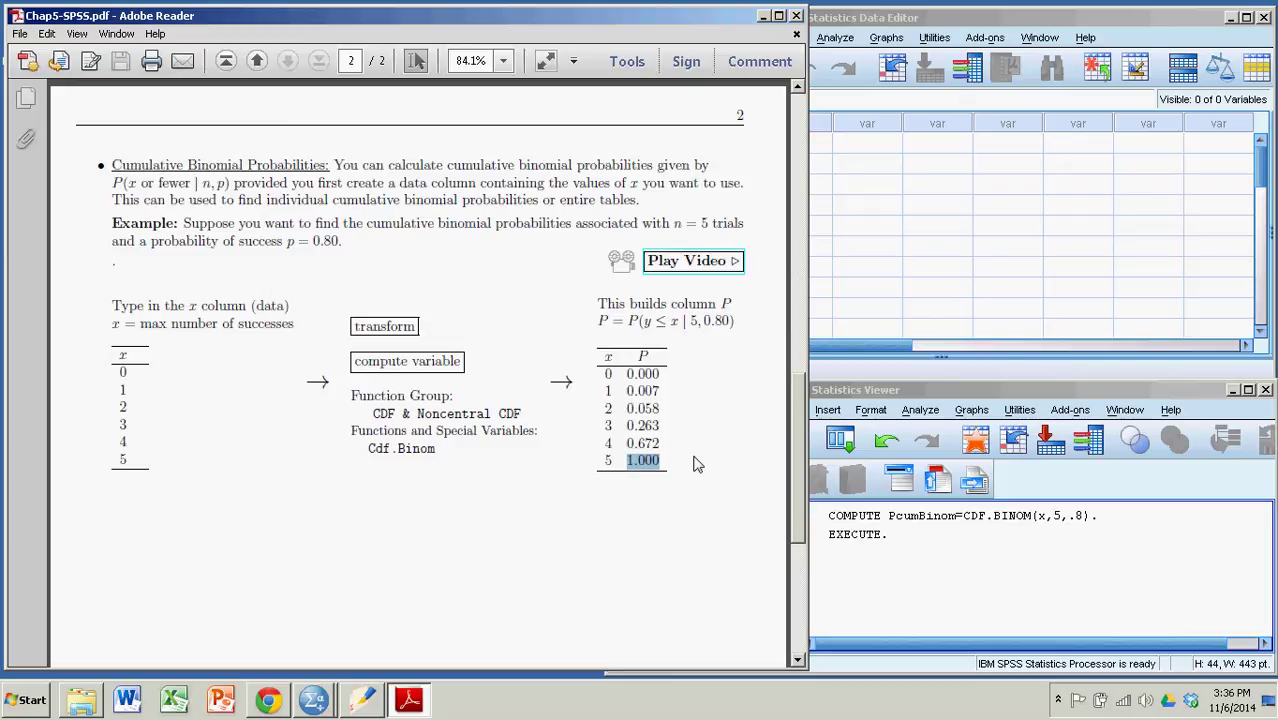
click(587, 504)
drag(602, 390, 690, 401)
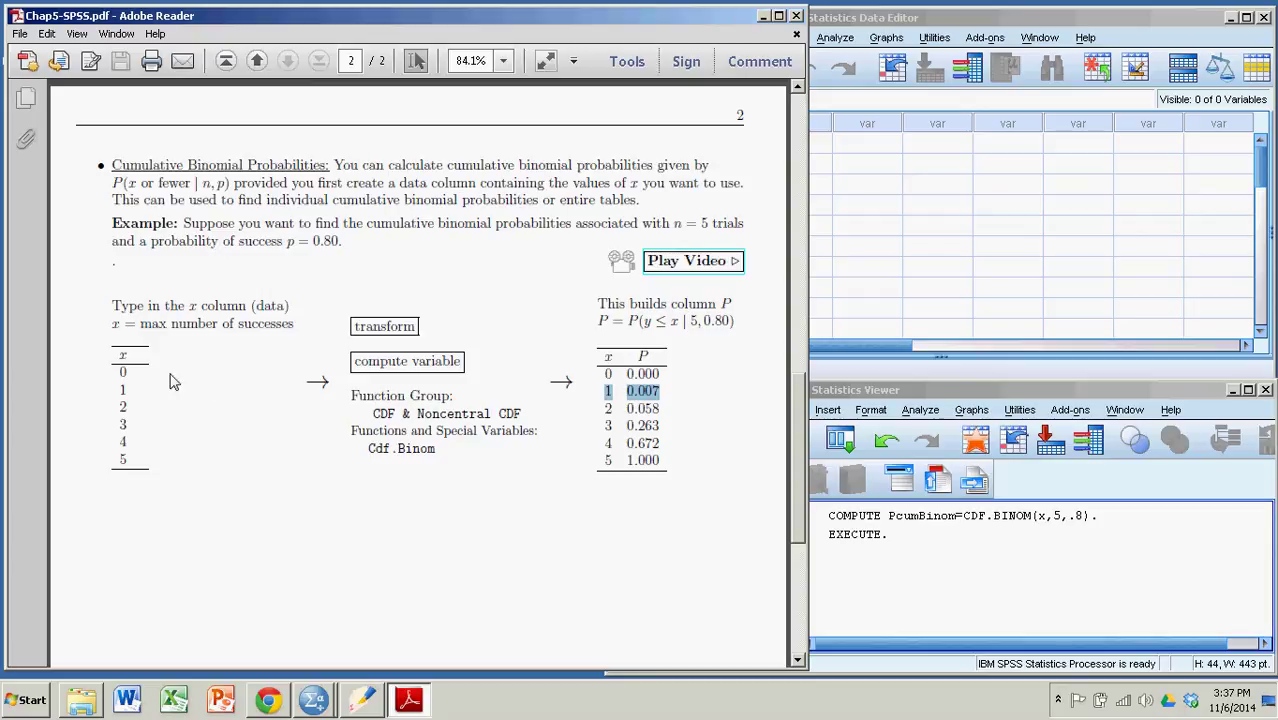
drag(118, 352, 190, 464)
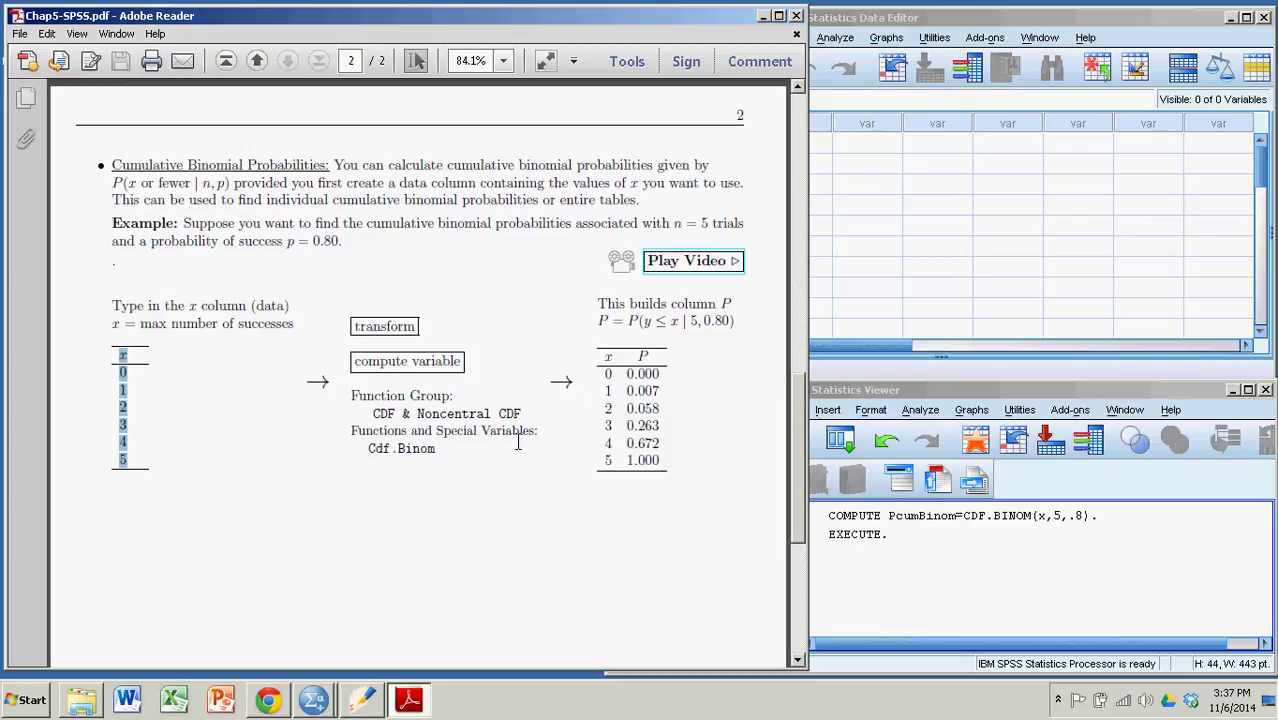
- Enter the values 0, 1, 2, 3, 4, 5 down rows 1–6 of the first SPSS data column
click(953, 20)
click(885, 425)
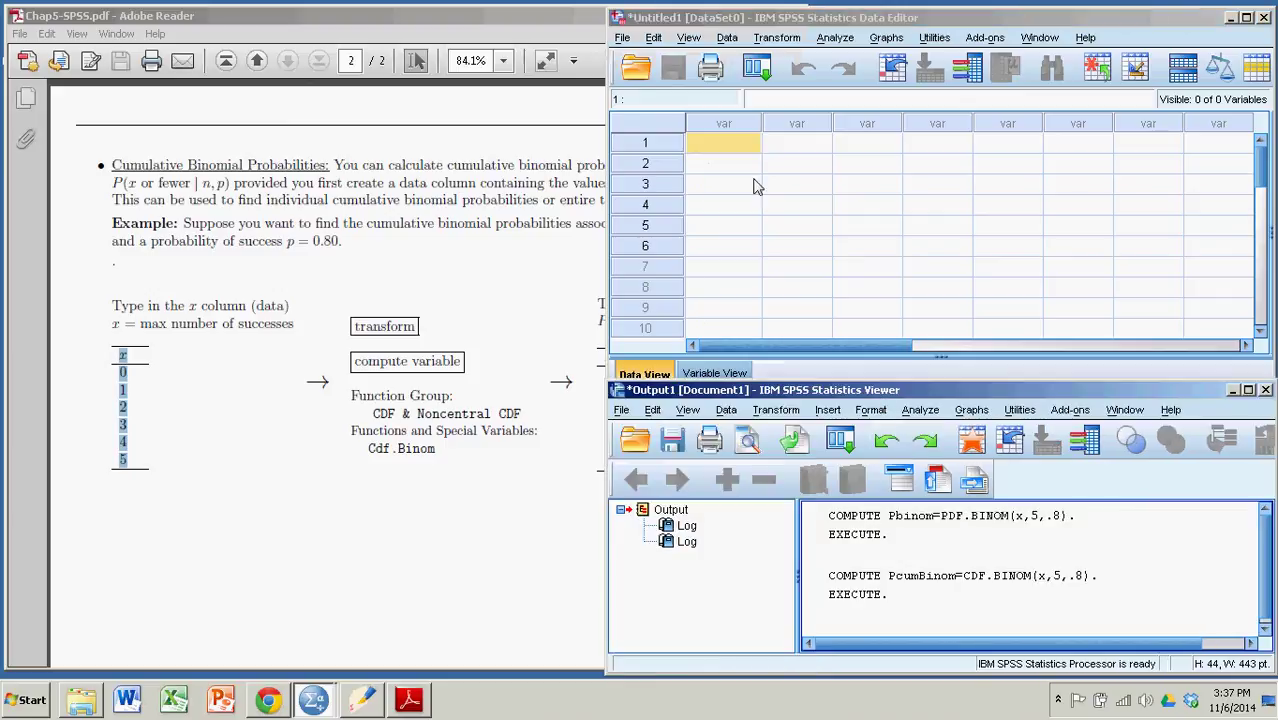
click(738, 151)
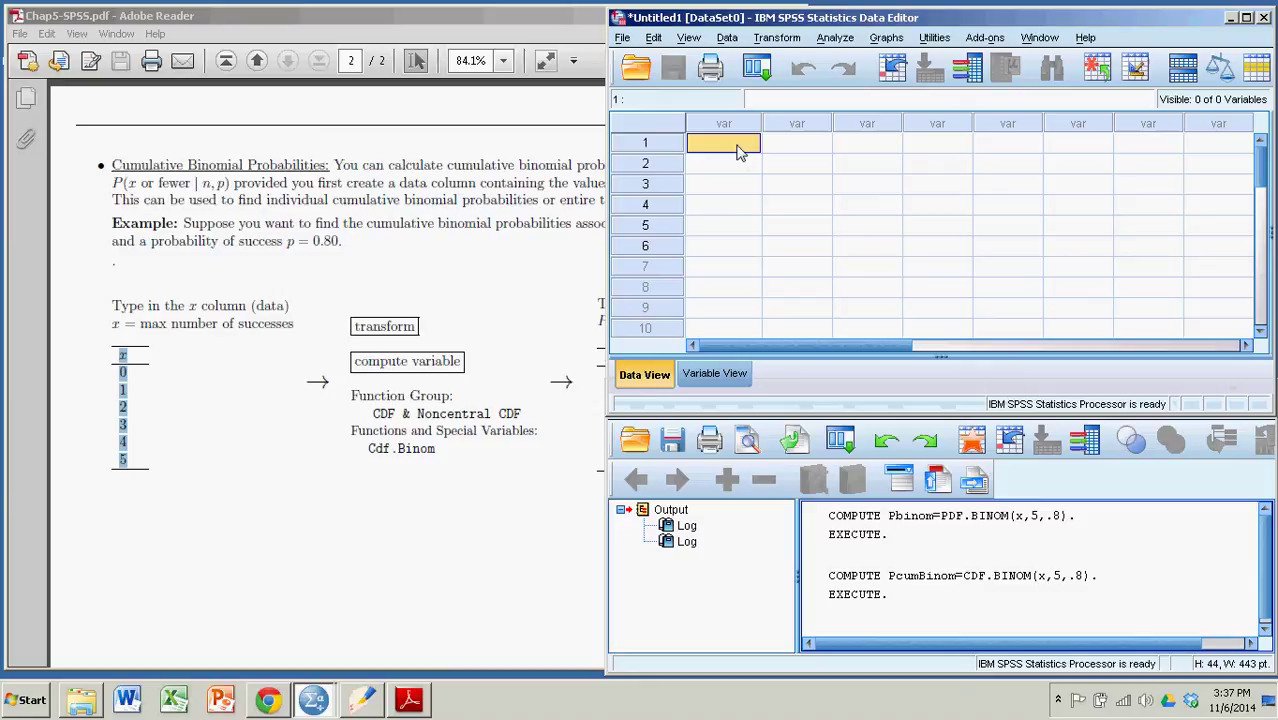
text(0)
key(Return)
text(1)
key(Return)
text(2)
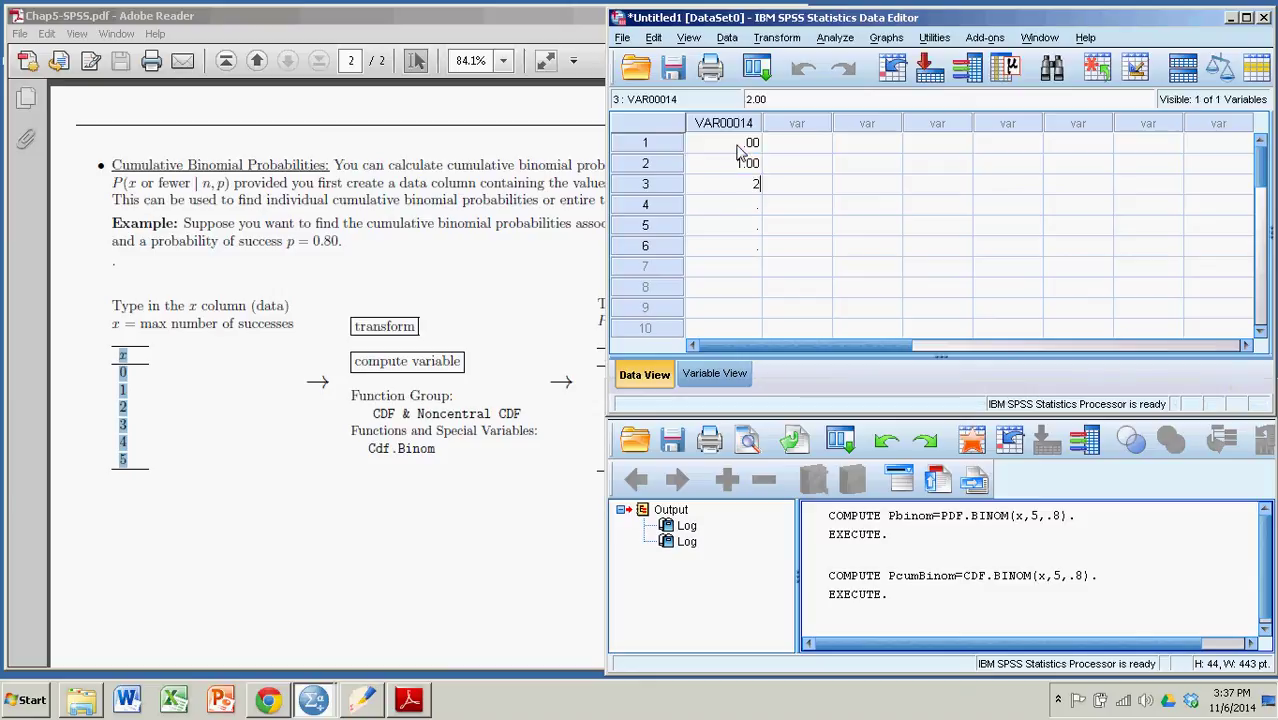
key(Return)
text(3)
key(Return)
text(4)
key(Return)
text(5)
key(Return)
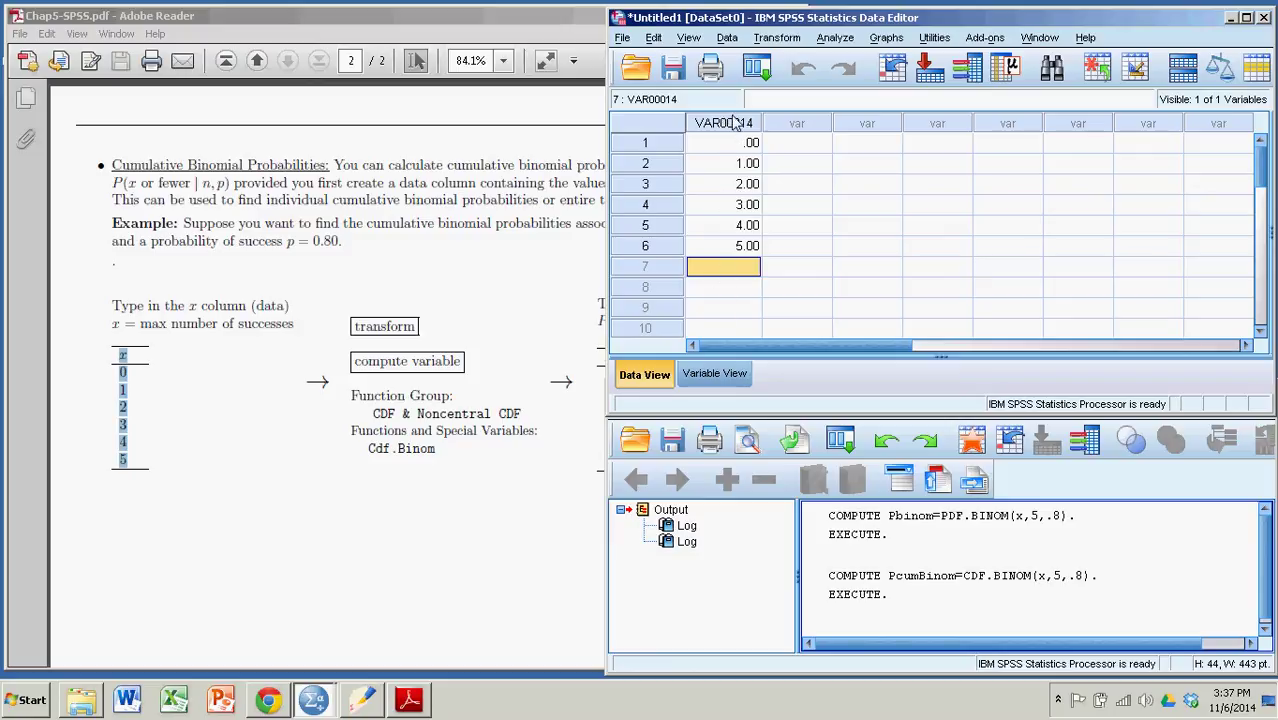
- Rename the variable VAR00014 to x in Variable View and return to the data grid
click(716, 385)
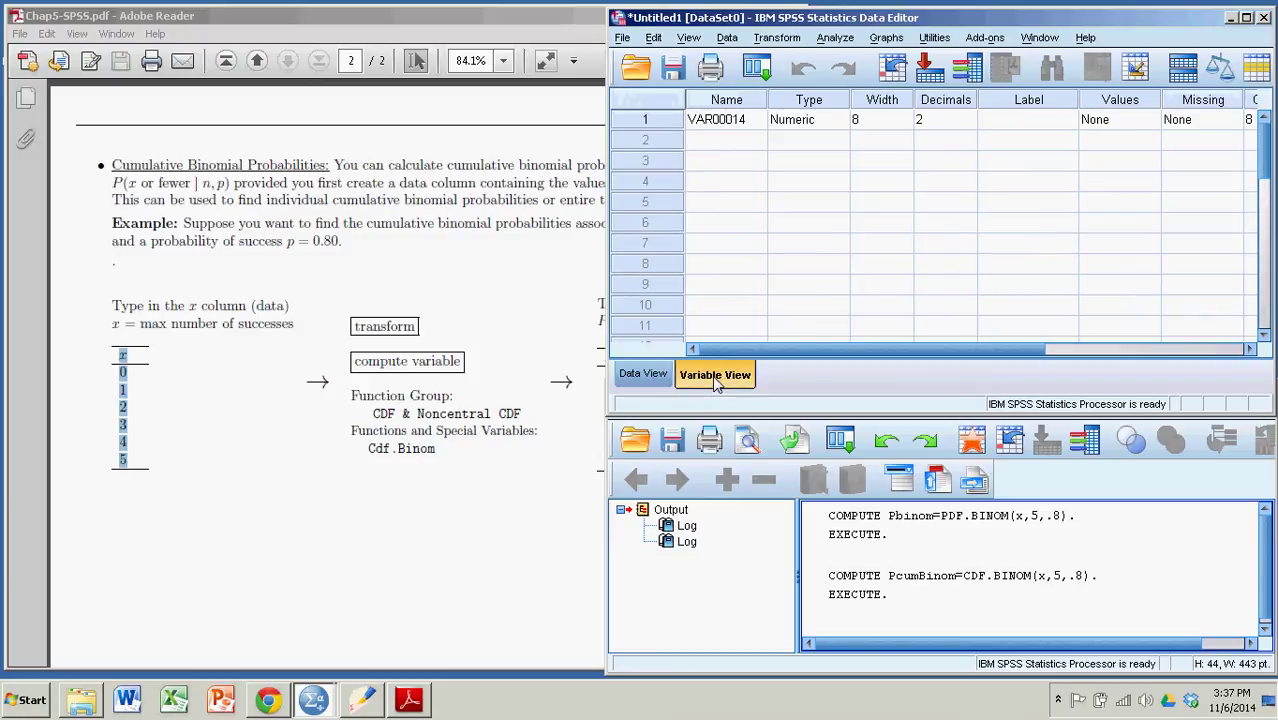
click(735, 125)
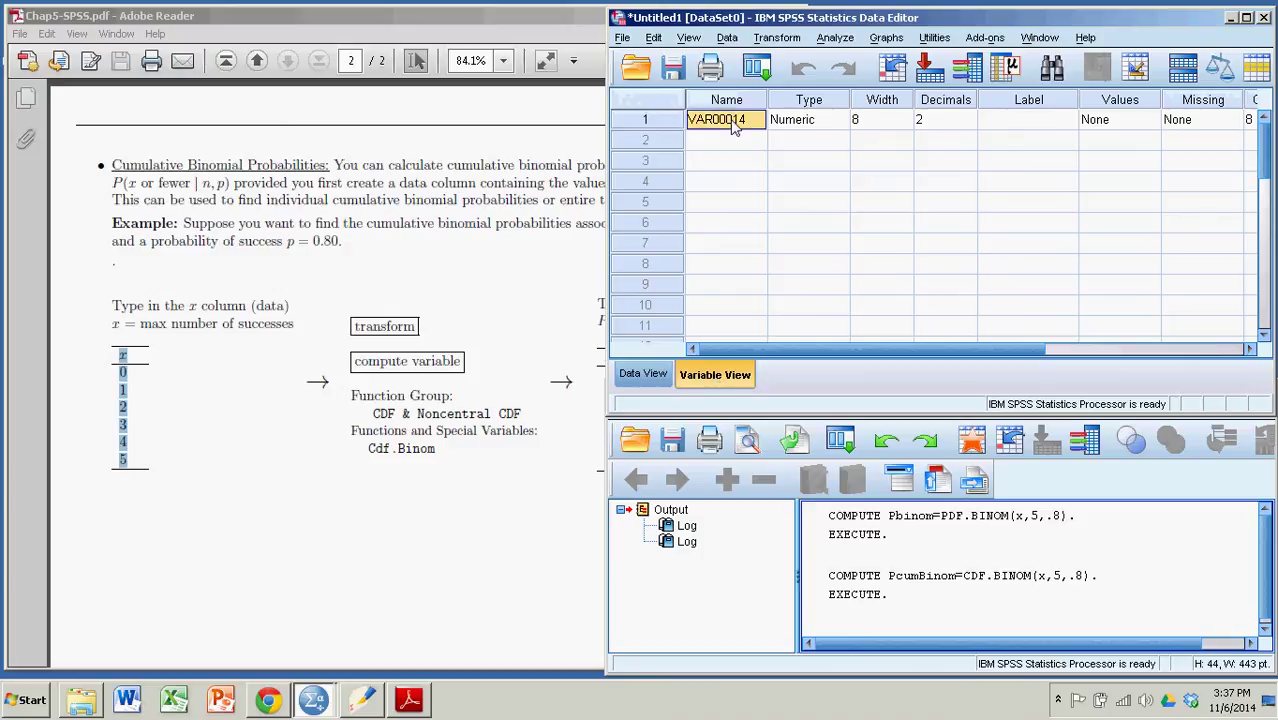
text(x)
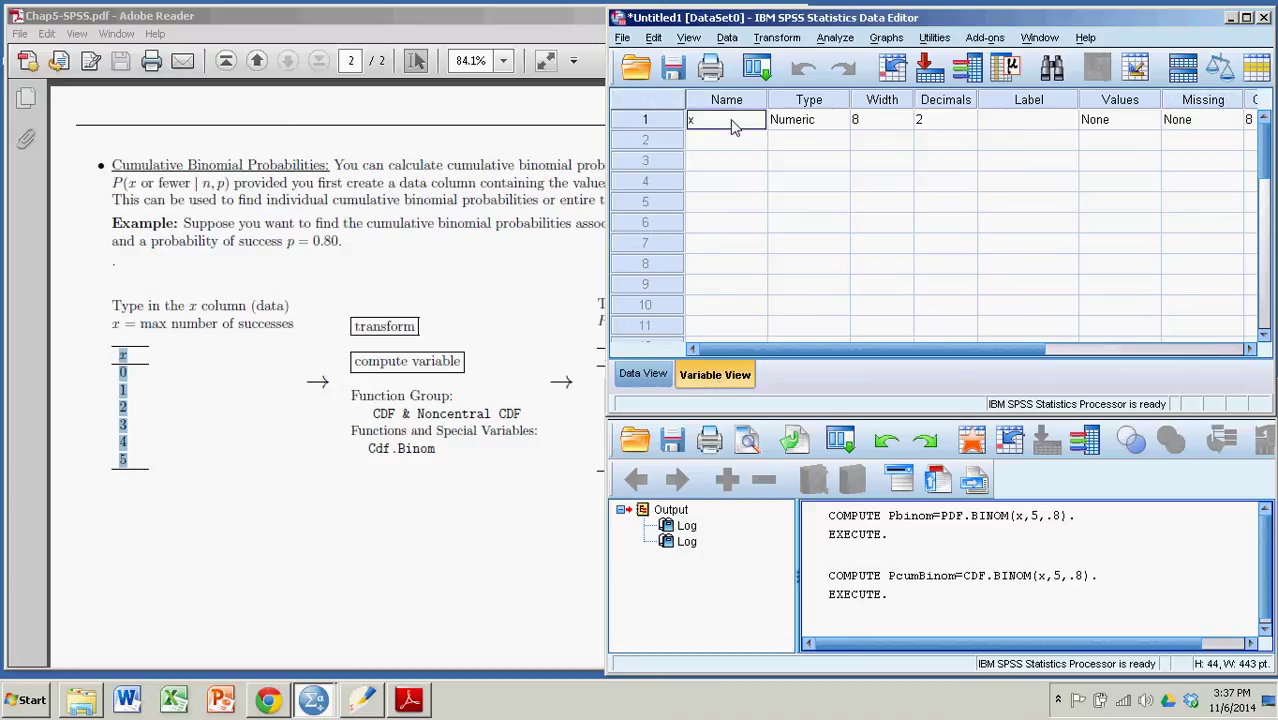
click(643, 374)
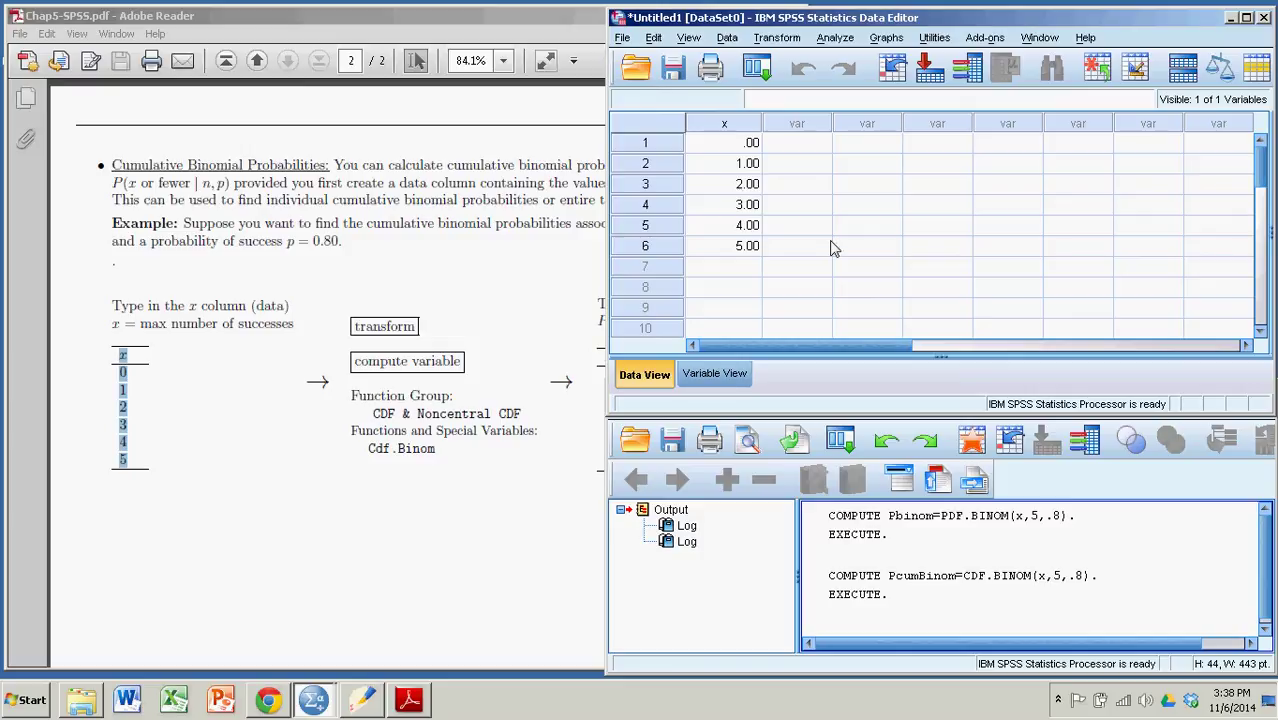
click(777, 38)
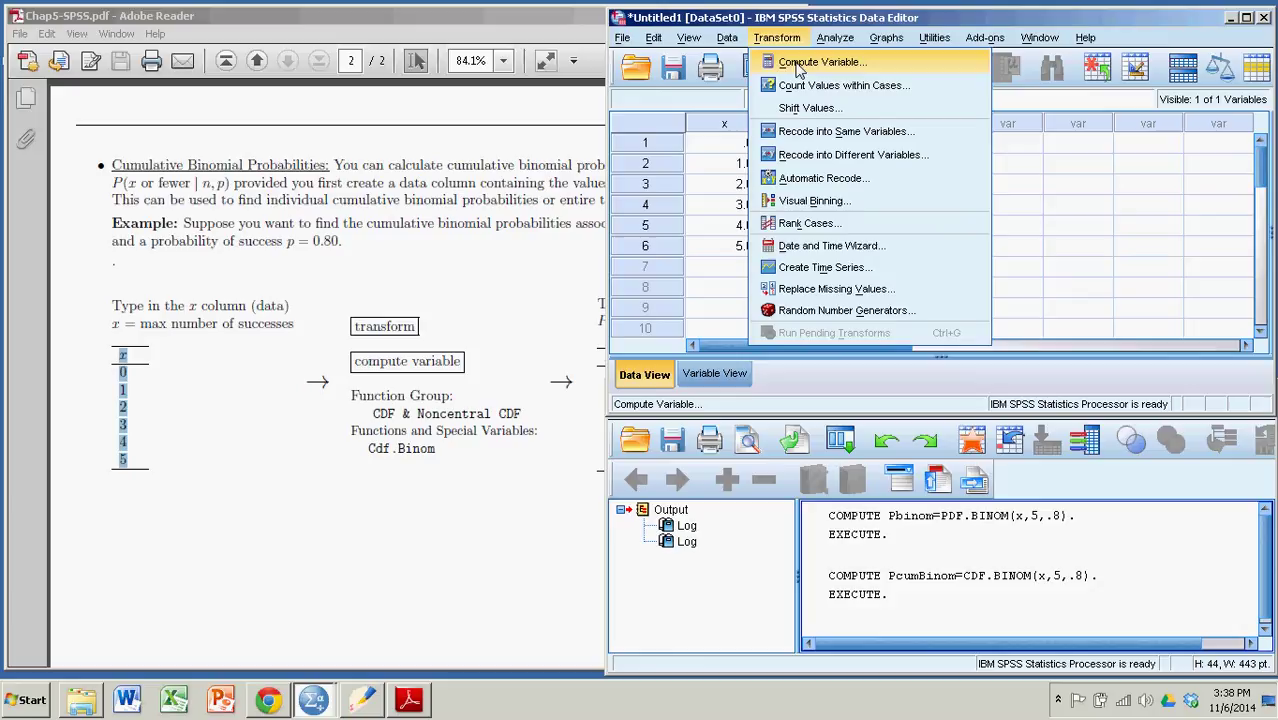
click(802, 64)
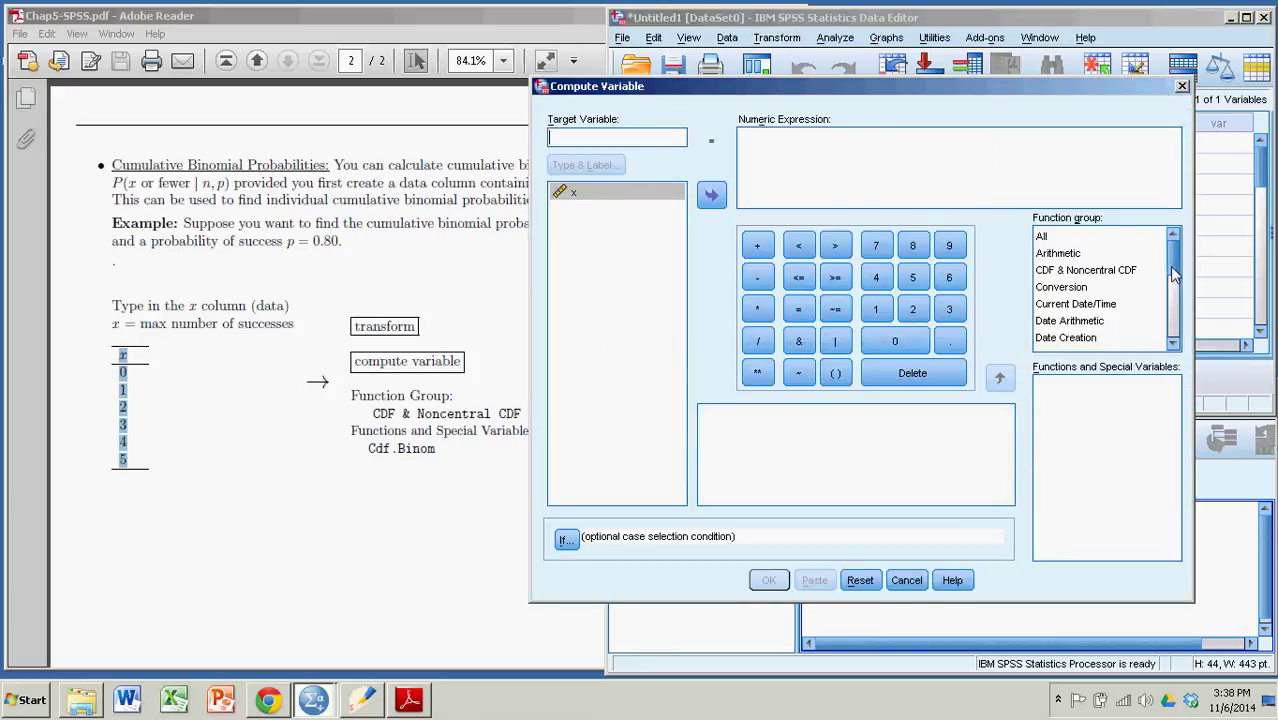
click(1040, 272)
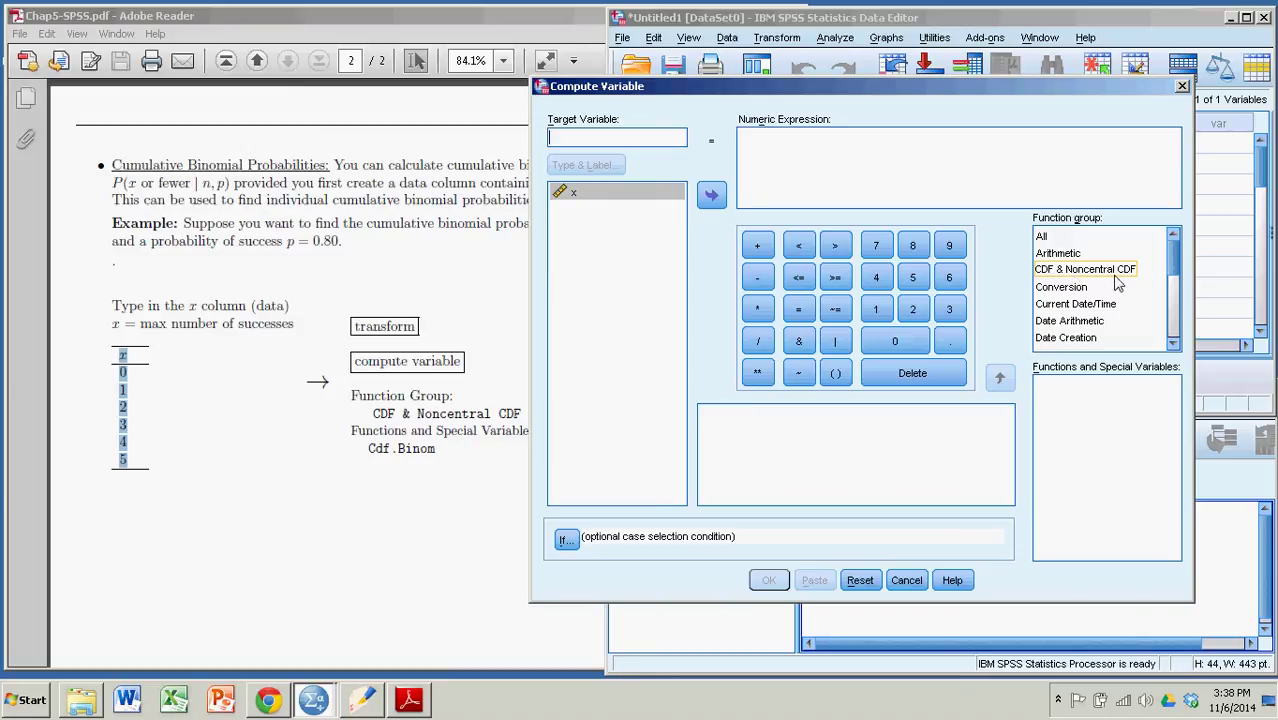
click(1084, 272)
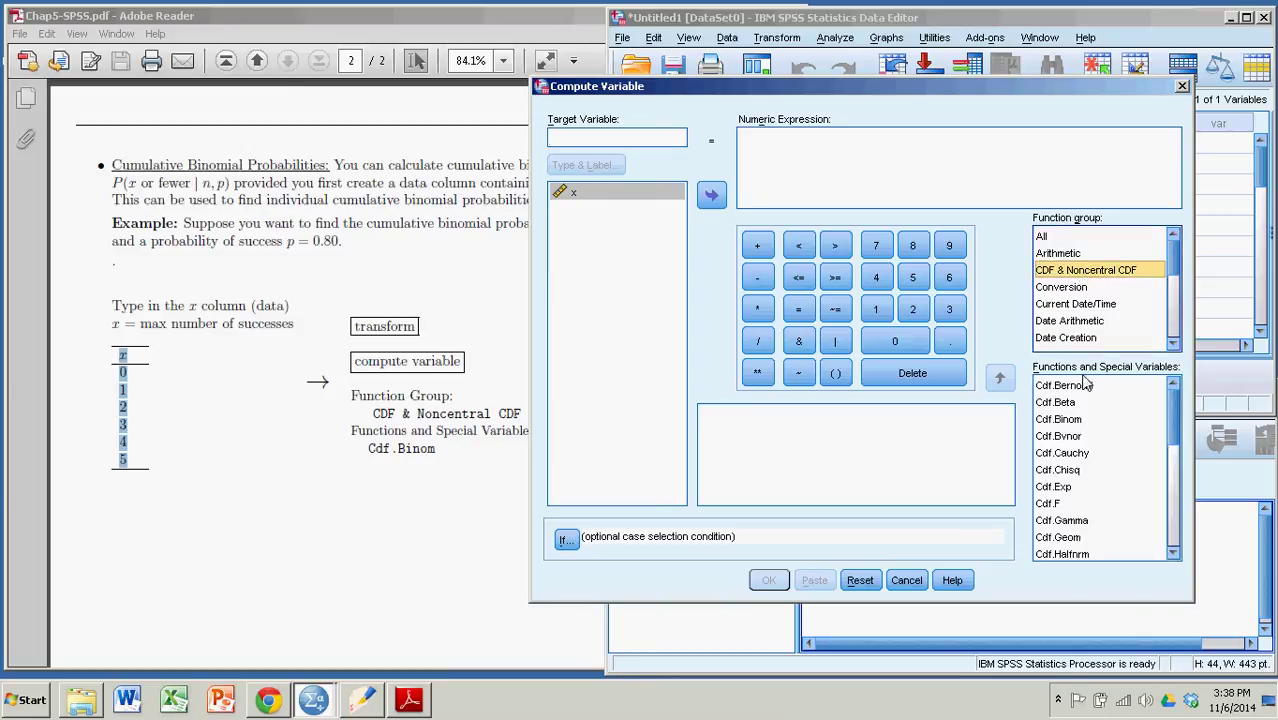
click(1052, 421)
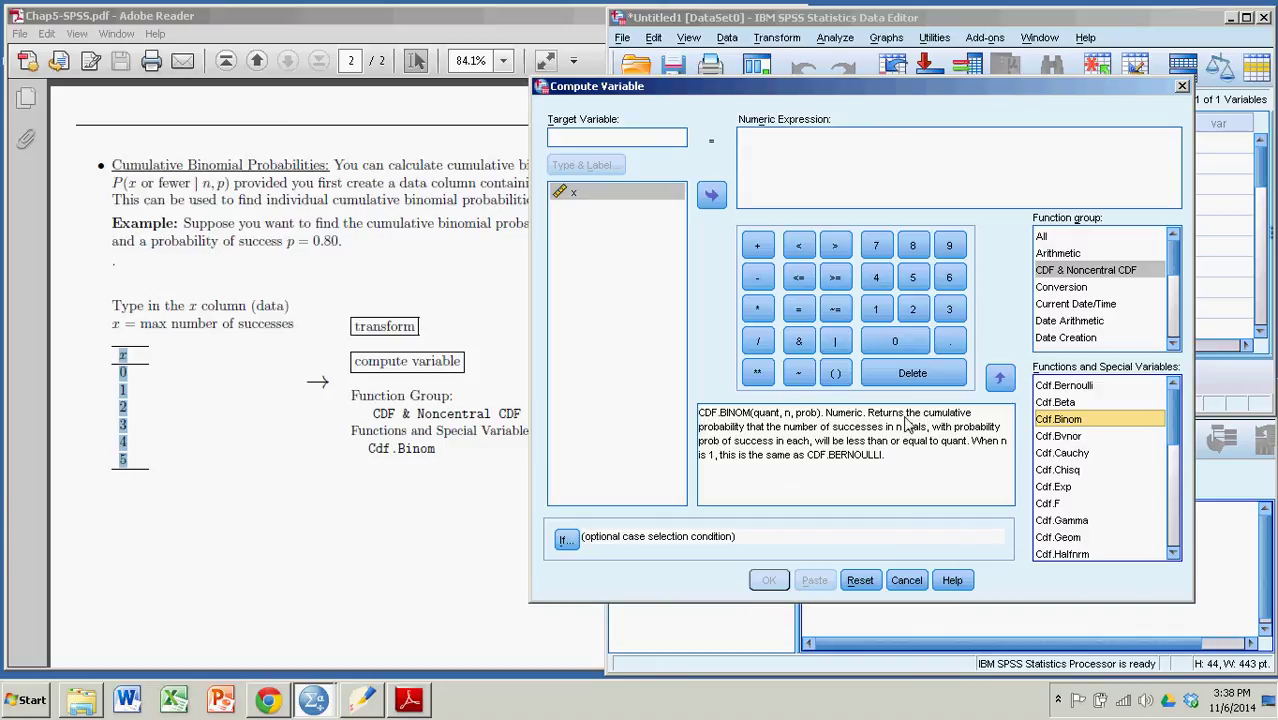
click(703, 421)
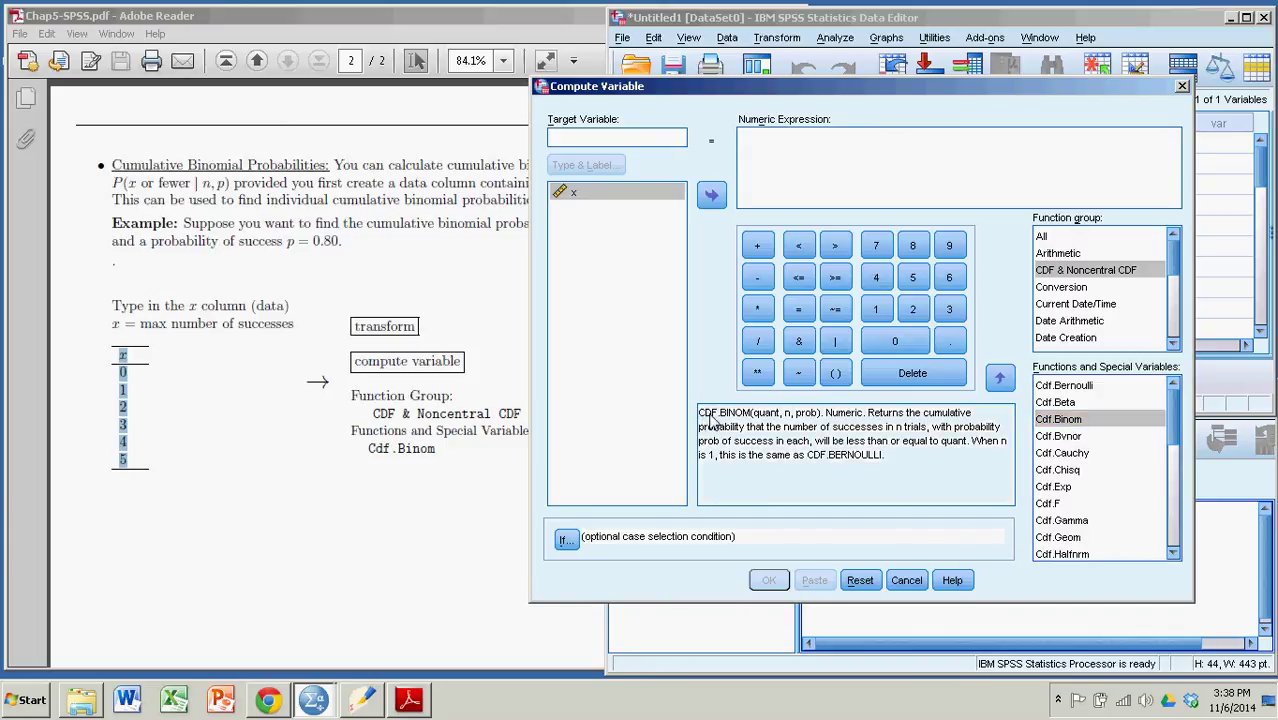
drag(703, 421, 907, 465)
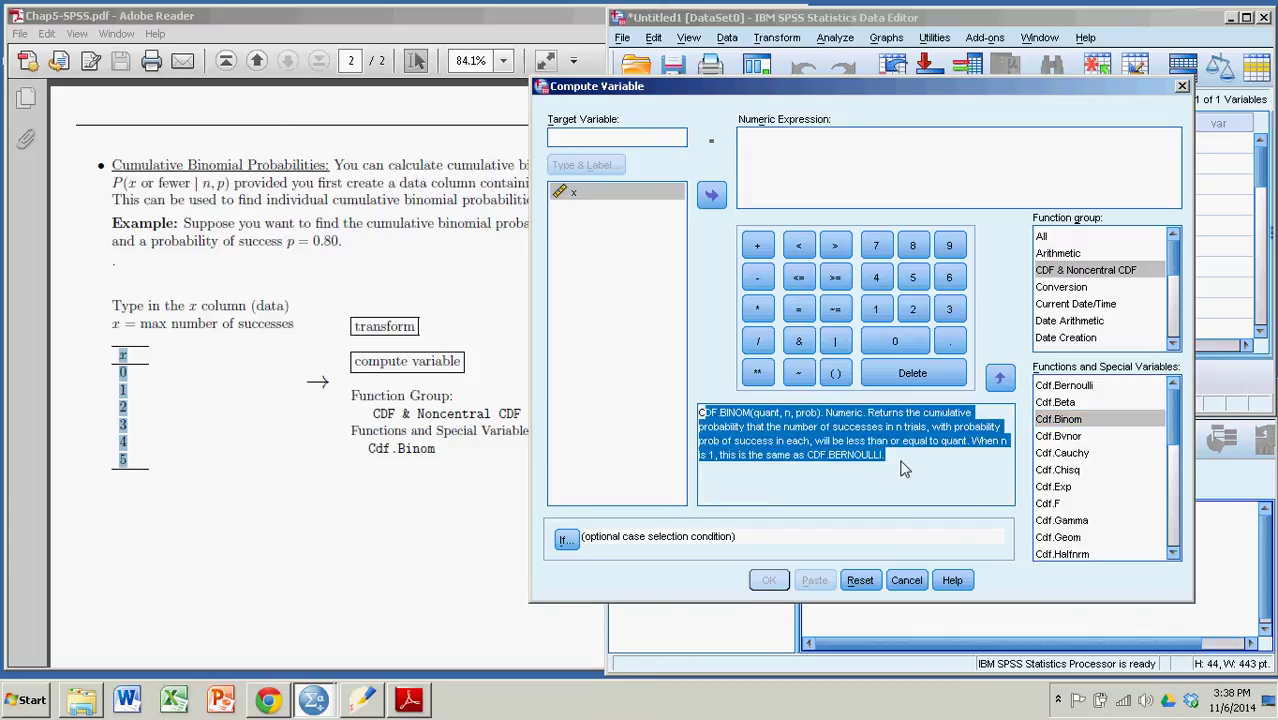
click(760, 430)
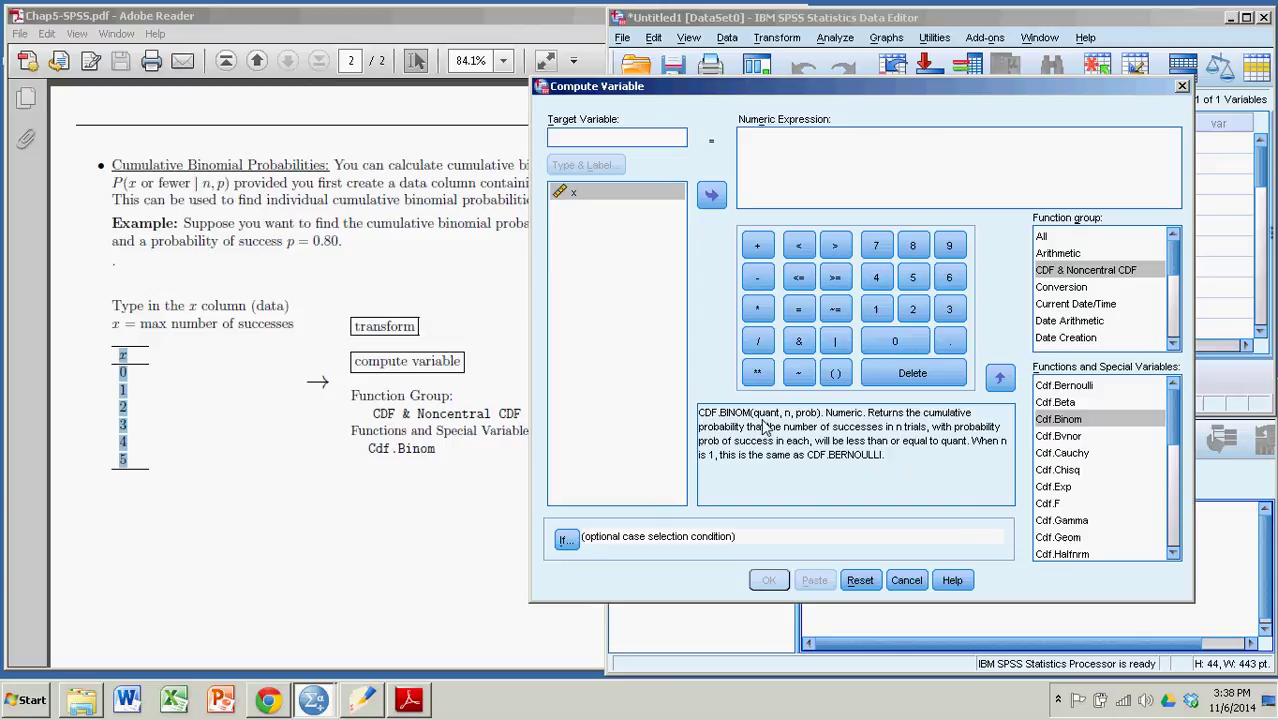
drag(753, 412, 776, 433)
double_click(787, 413)
drag(797, 414, 818, 423)
double_click(714, 415)
drag(720, 418, 826, 420)
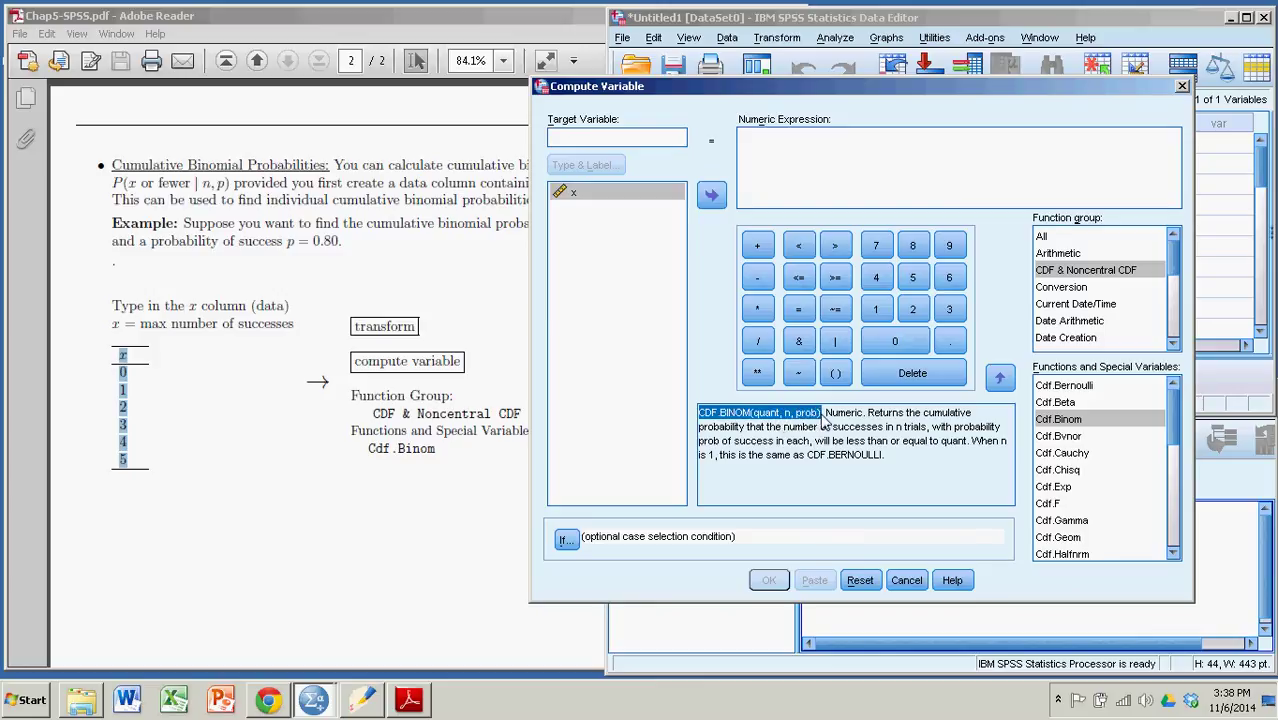
click(765, 425)
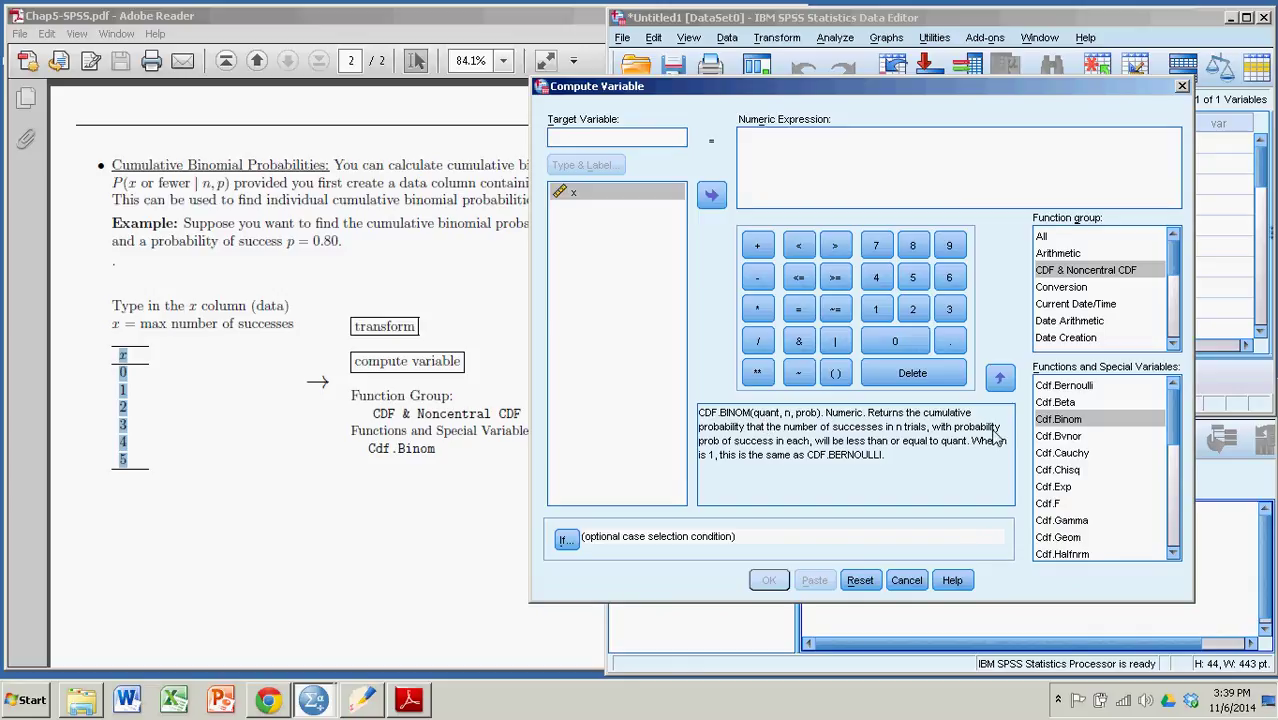
- Insert CDF.BINOM into the compute expression with x as its first argument
click(1058, 420)
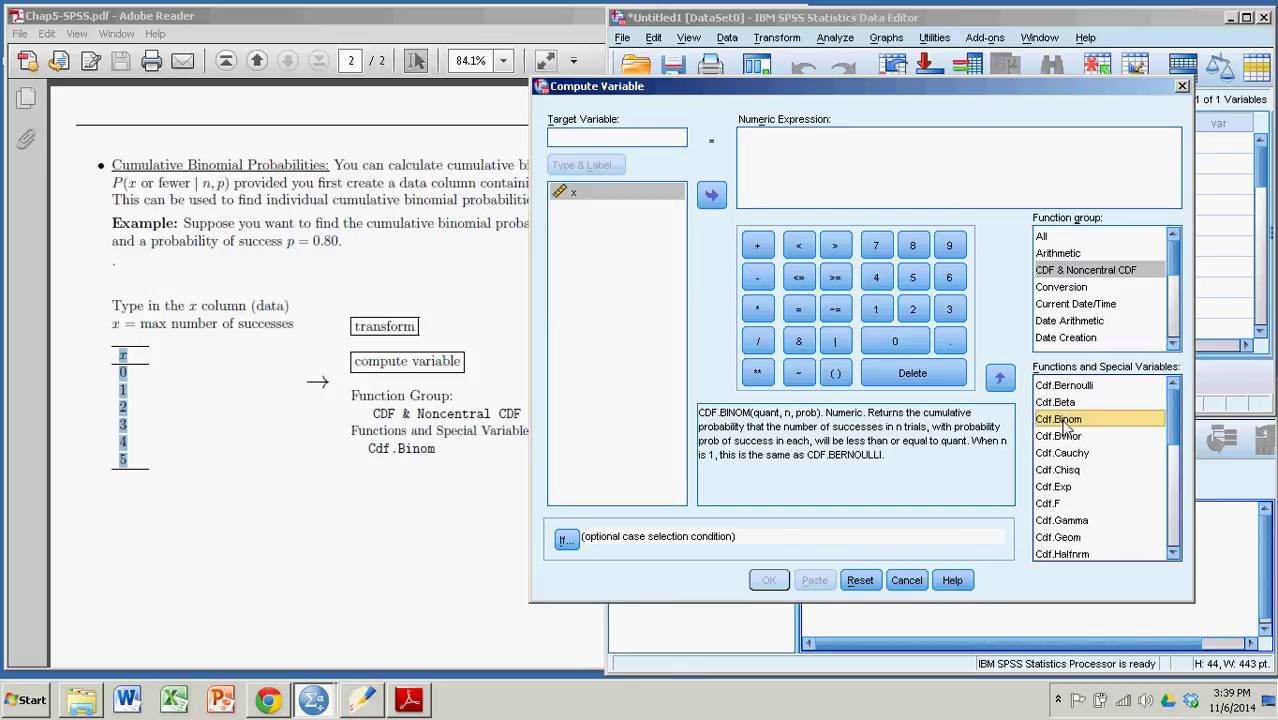
click(1060, 425)
double_click(1058, 420)
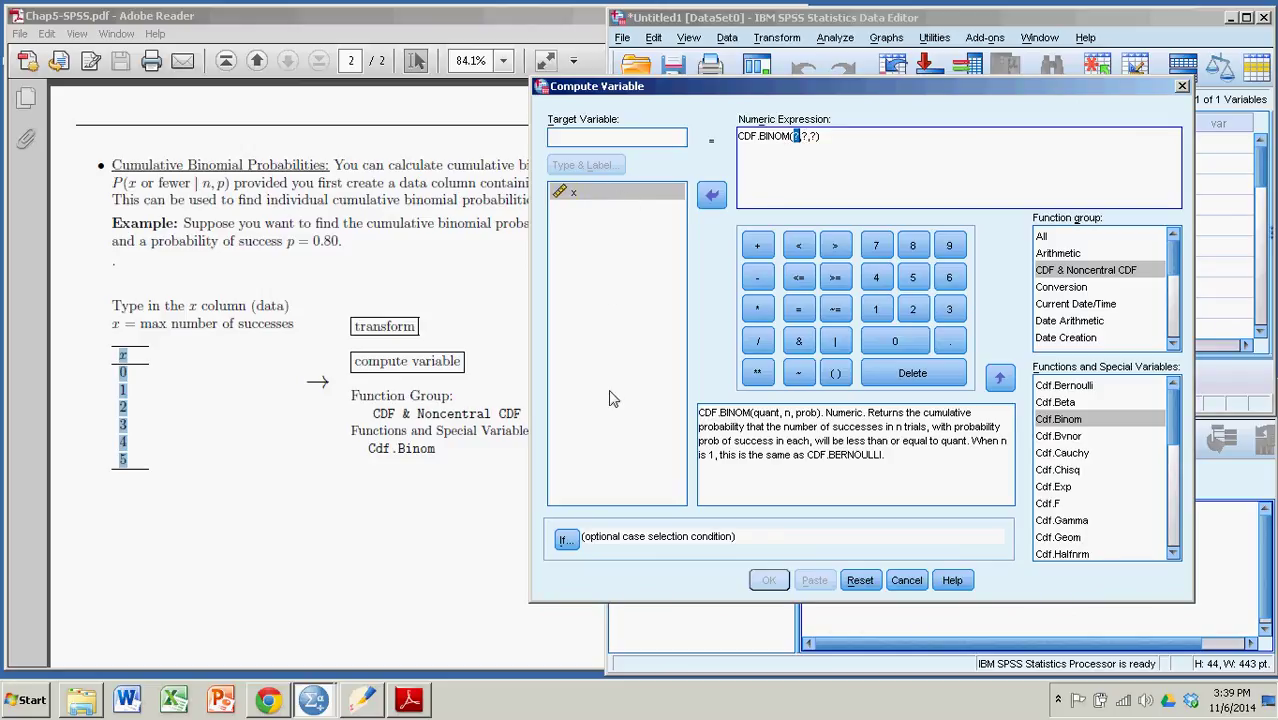
click(603, 195)
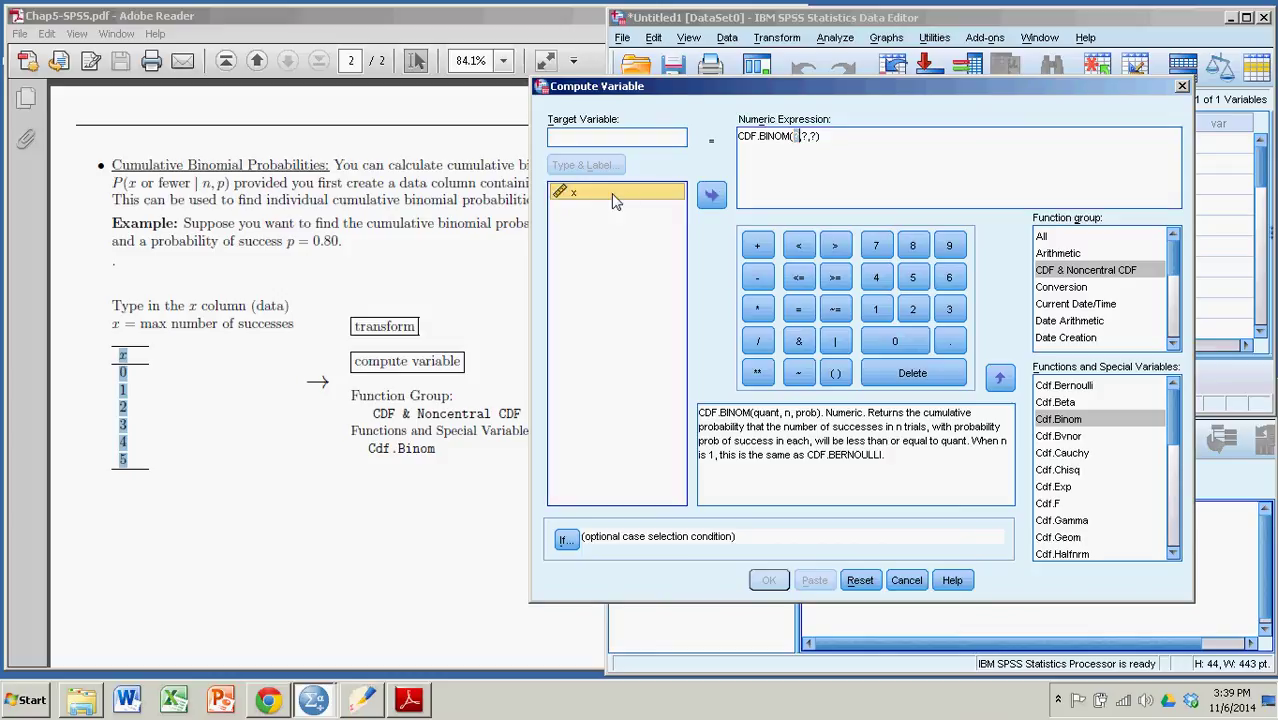
click(711, 199)
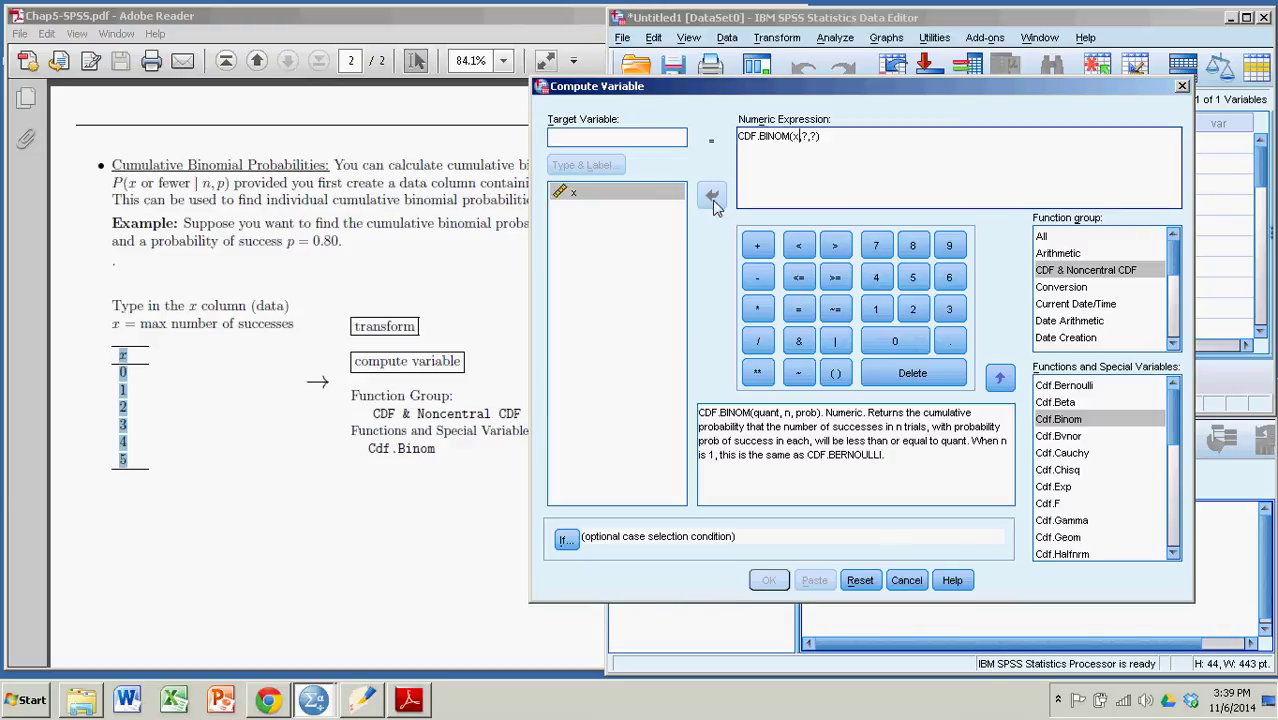
- Fill in 5 trials and probability .8, and name the target variable PbinomCumulative
double_click(805, 137)
key(BackSpace)
text(5)
key(shift+Right)
key(BackSpace)
text(.8)
click(574, 138)
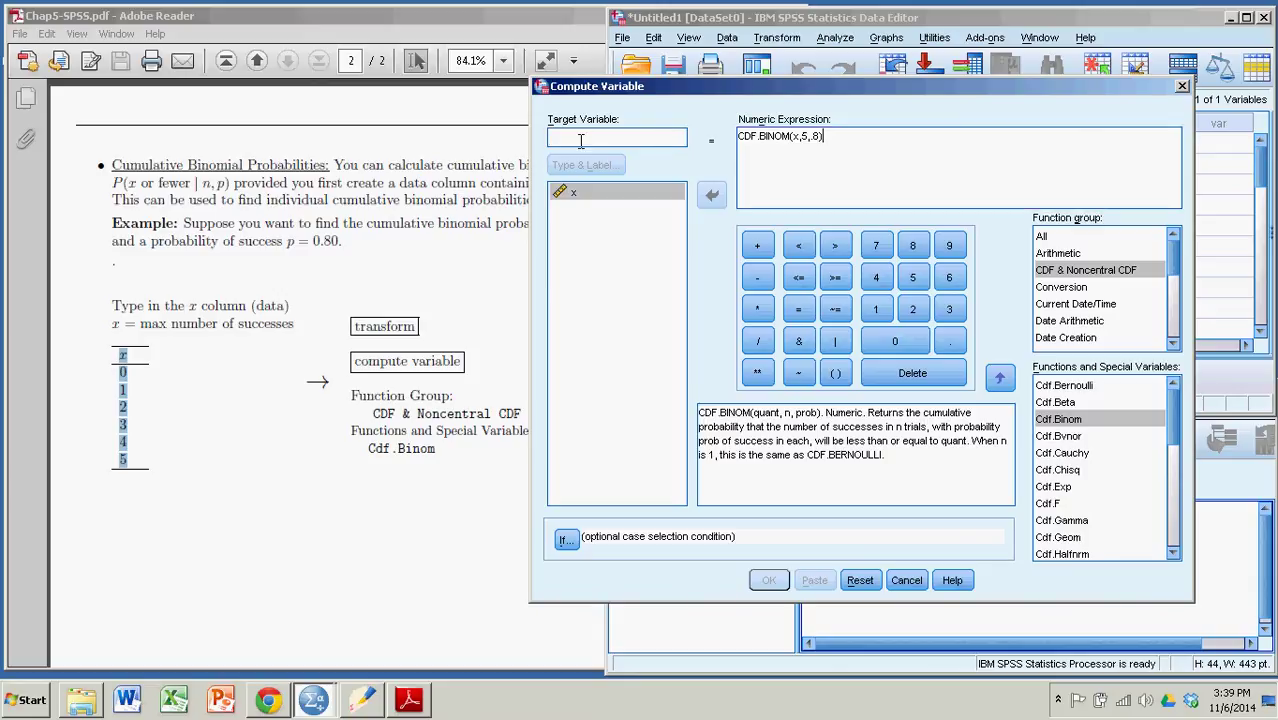
text(Pbin)
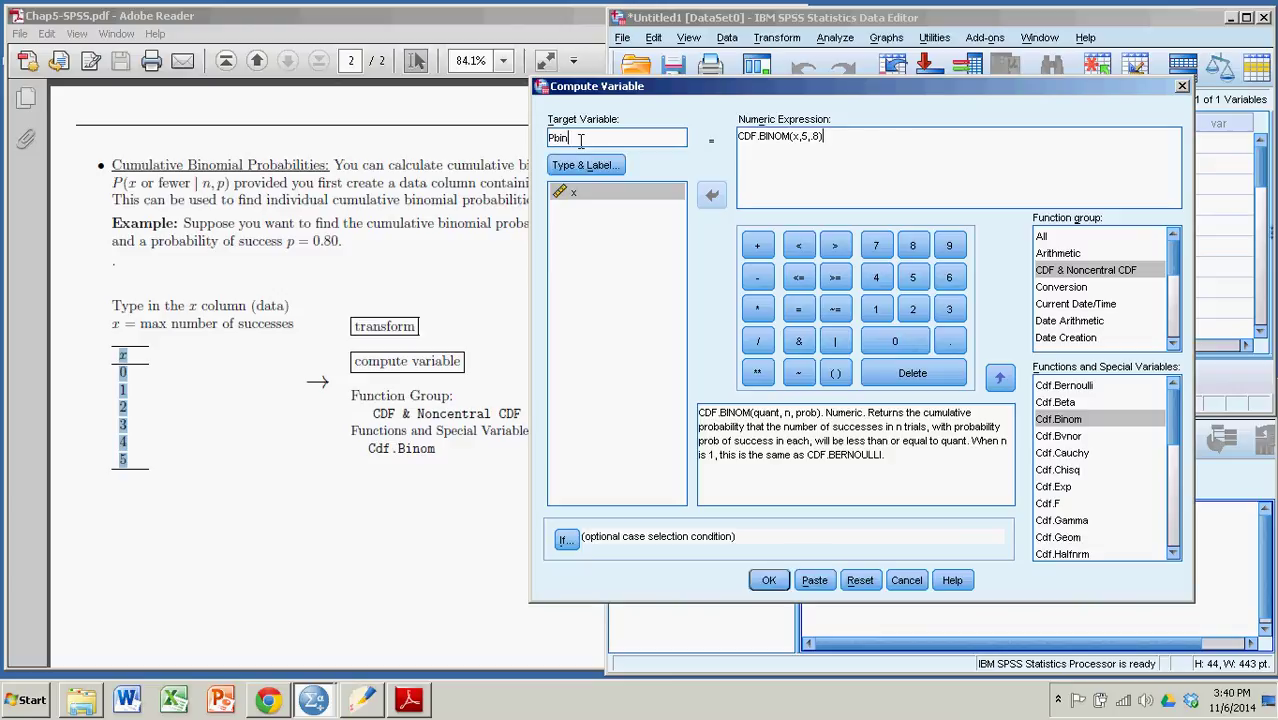
text(omCumulative)
- Run the COMPUTE, check its entry in the output log, and view the handout's expected P table
click(765, 585)
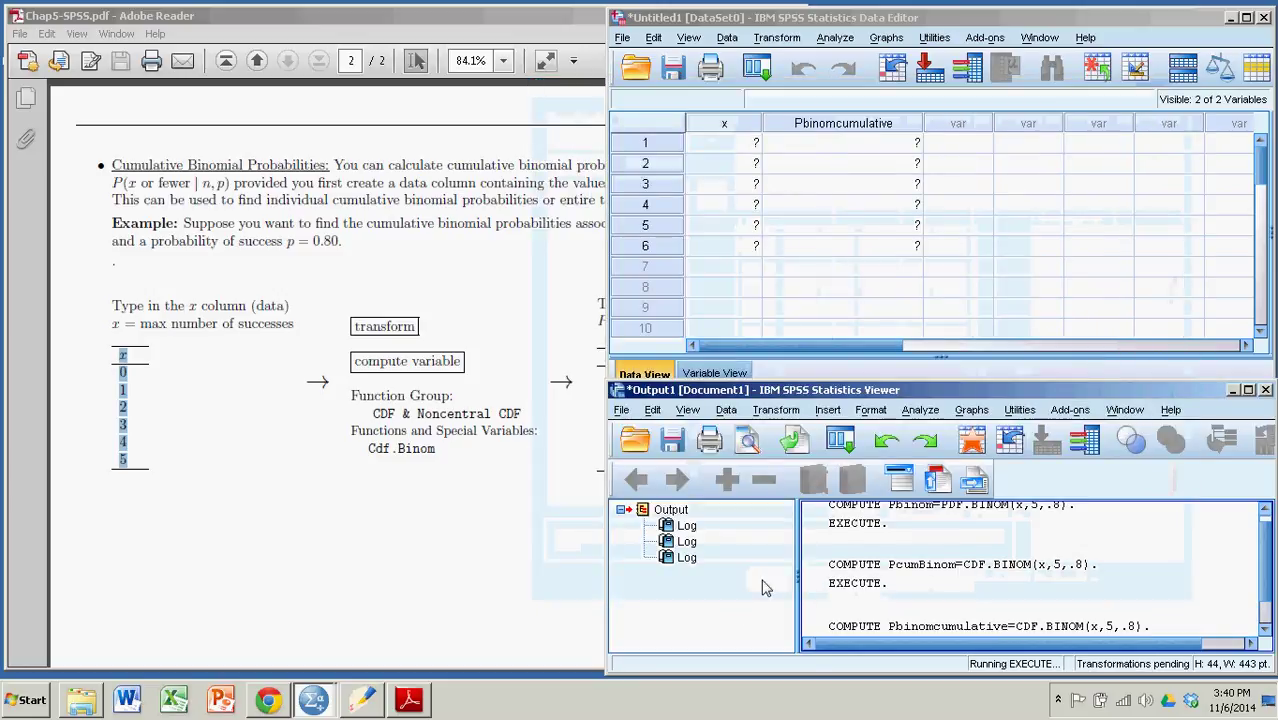
click(882, 568)
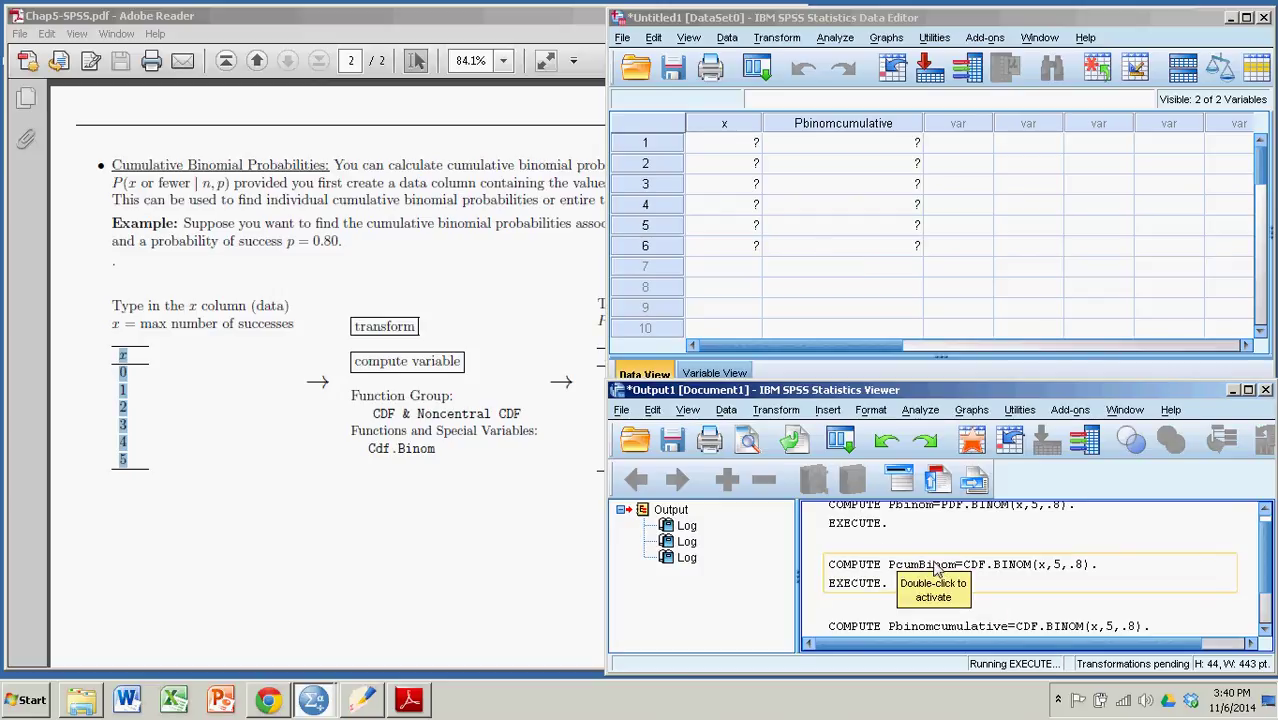
scroll(1117, 596, down, 1)
click(1140, 594)
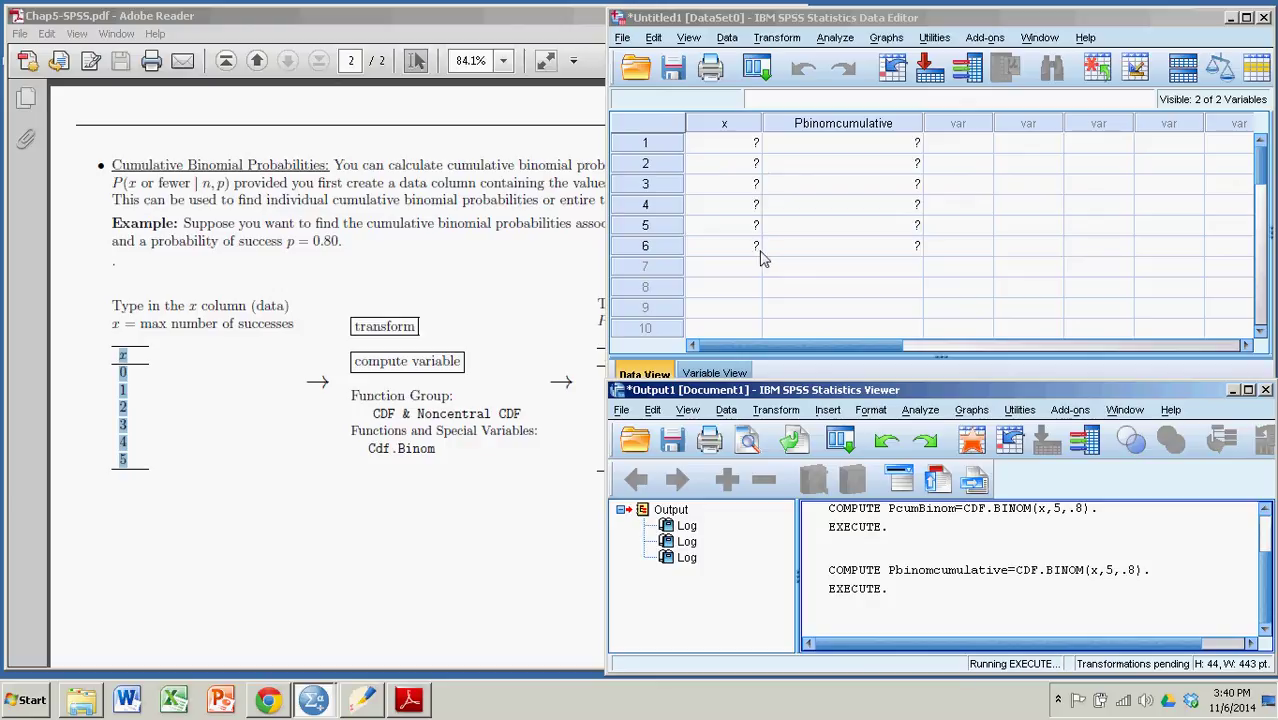
click(540, 22)
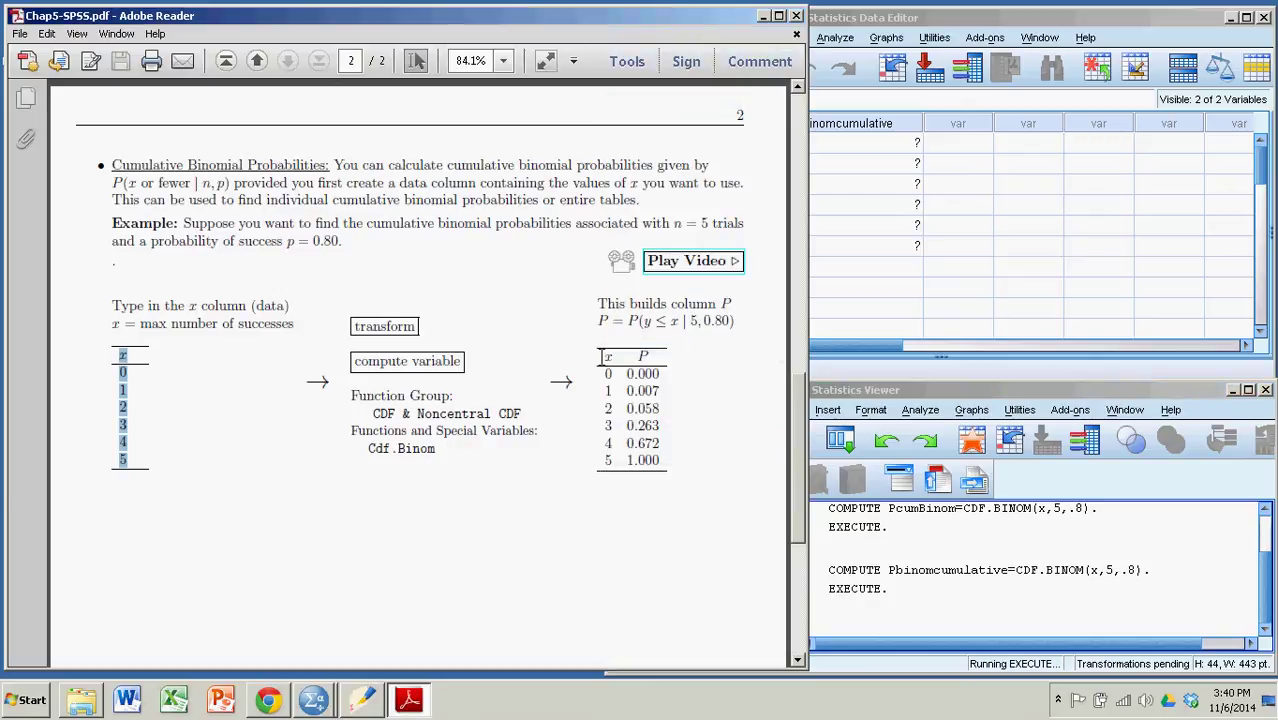
drag(605, 358, 650, 467)
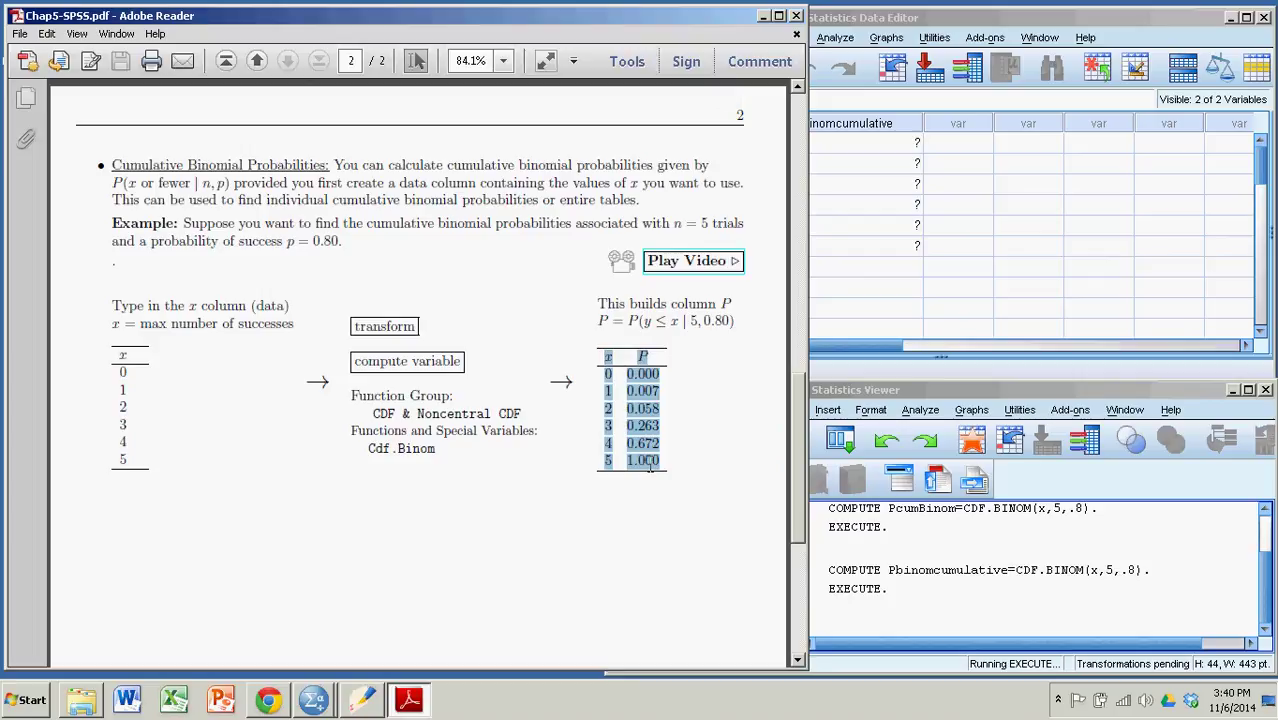
- Back in the data grid, inspect the six unrounded Pbinomcumulative values
click(862, 22)
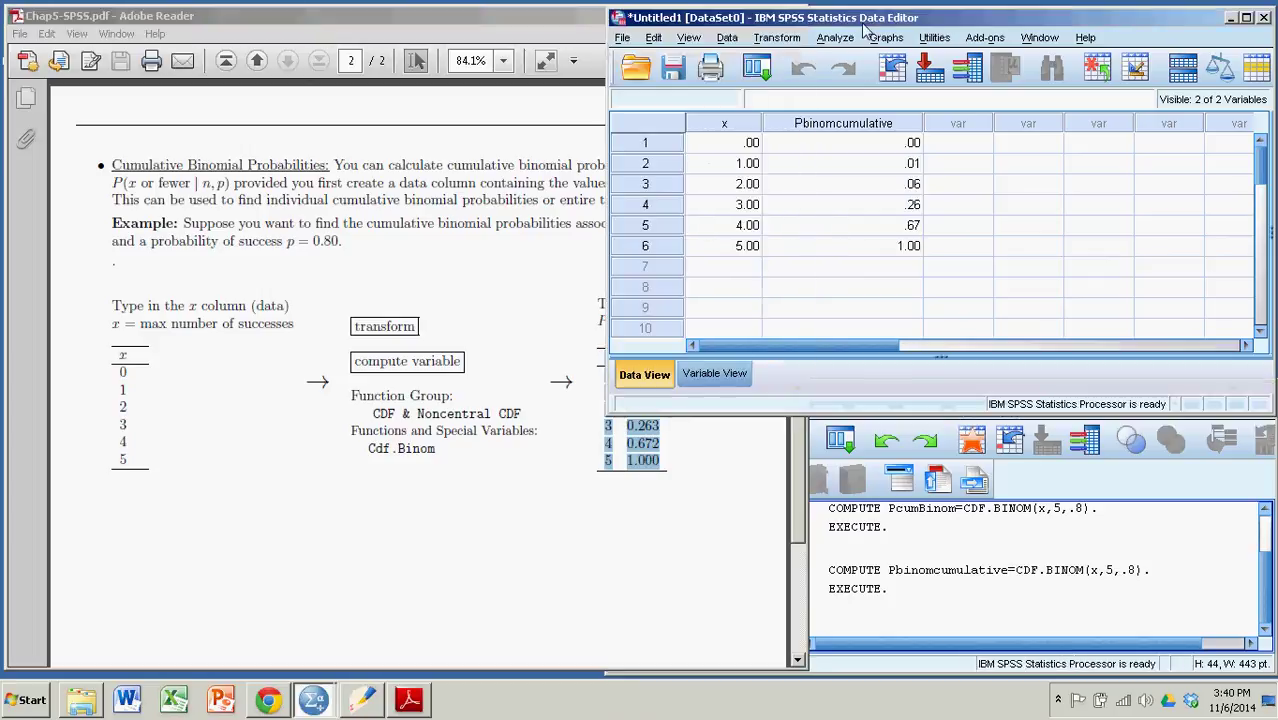
click(834, 289)
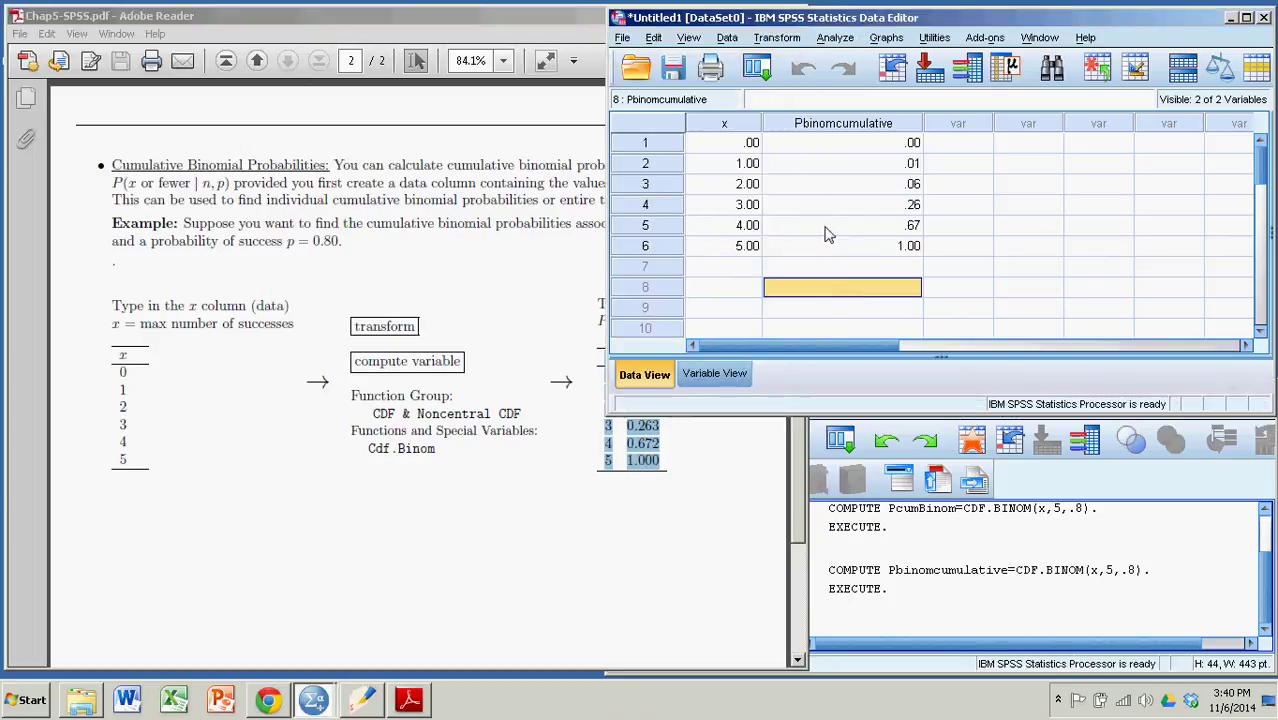
click(863, 226)
click(877, 148)
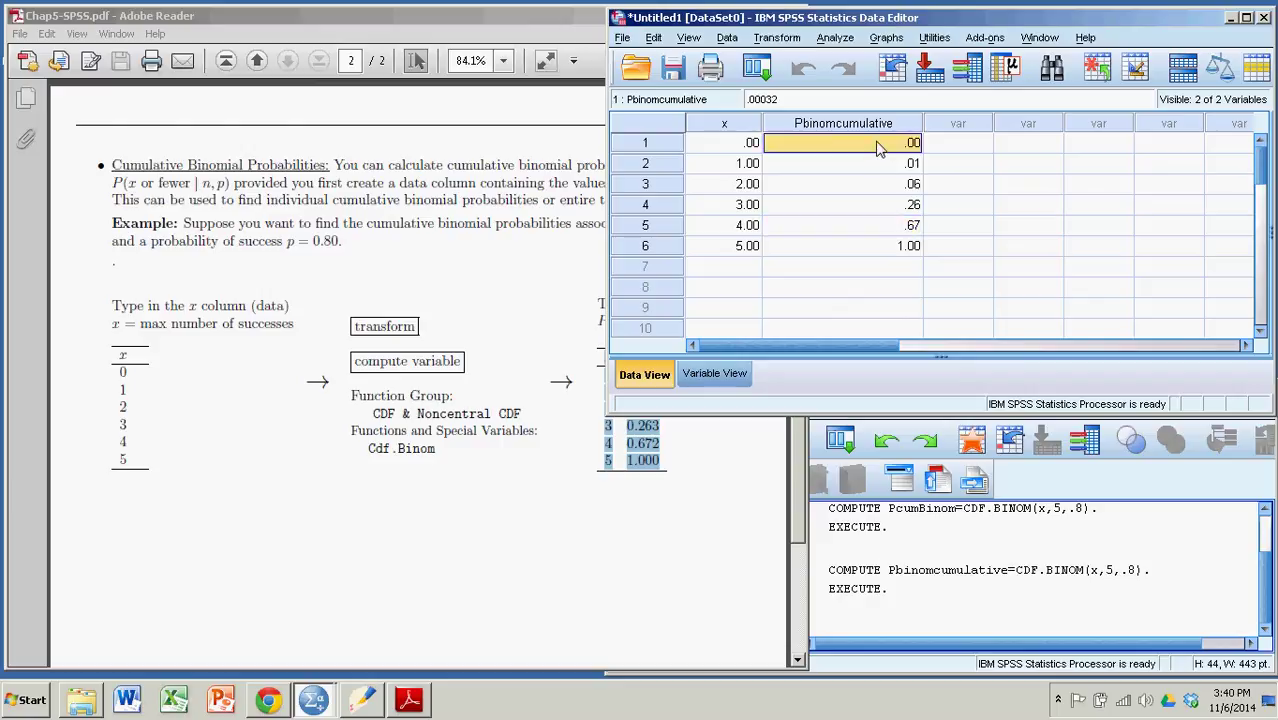
drag(877, 148, 890, 247)
click(1024, 250)
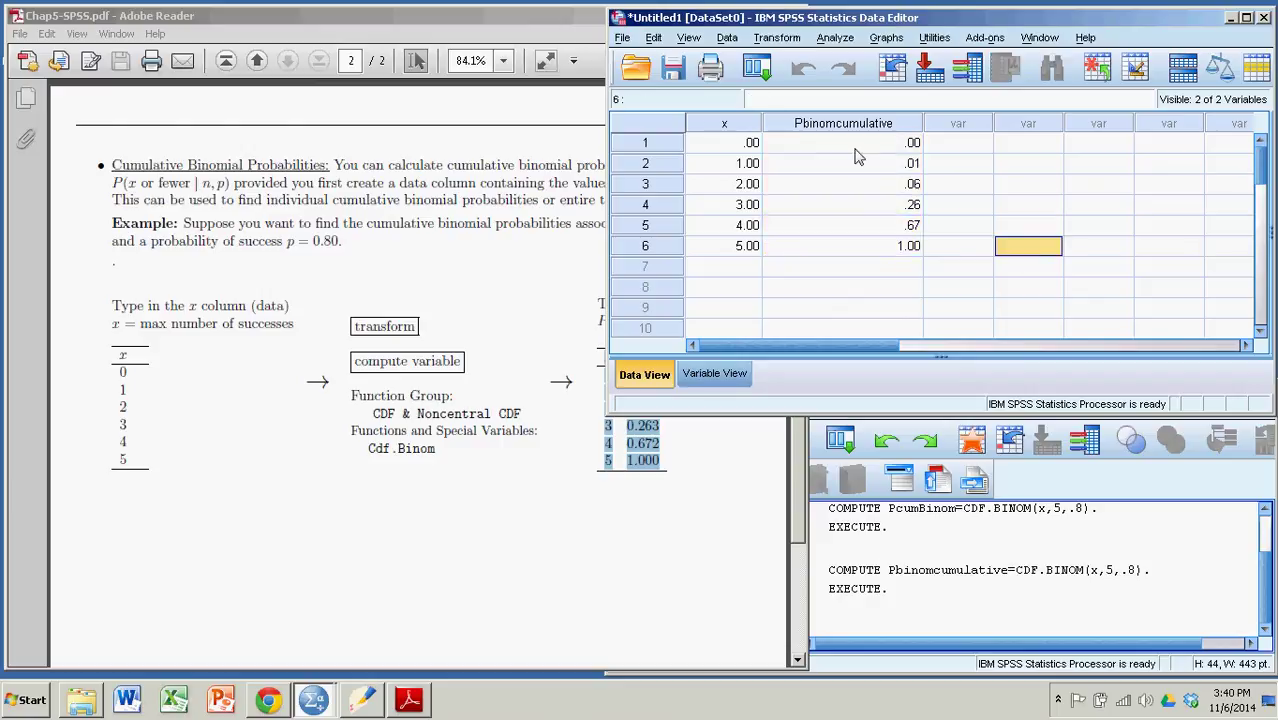
- Set Pbinomcumulative's decimals to 3, then select the x and probability values in rows 1–6
click(718, 375)
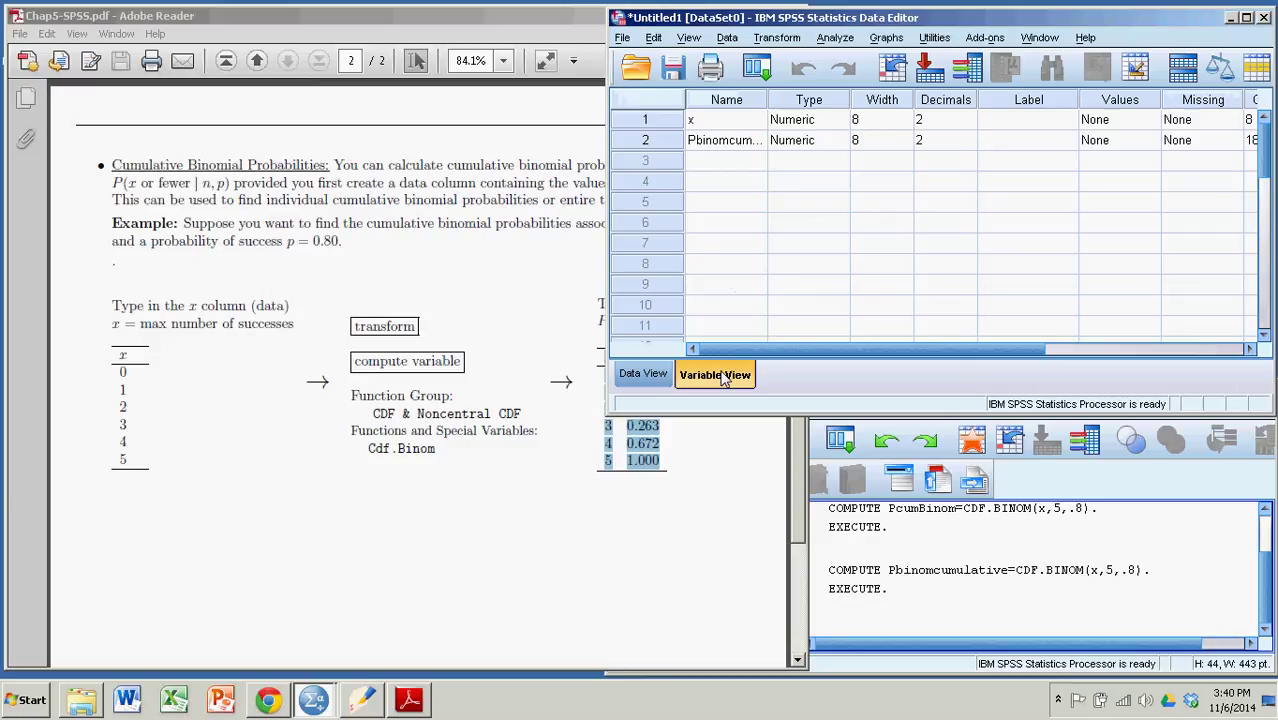
click(940, 146)
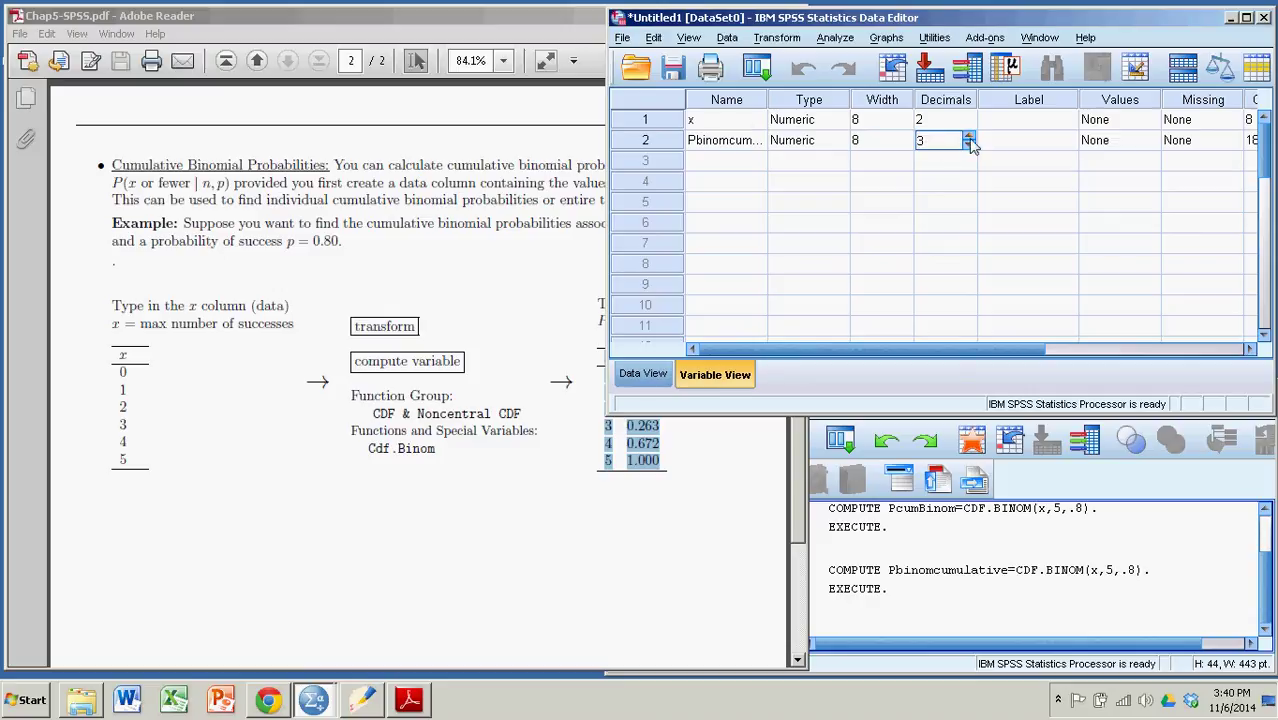
click(642, 376)
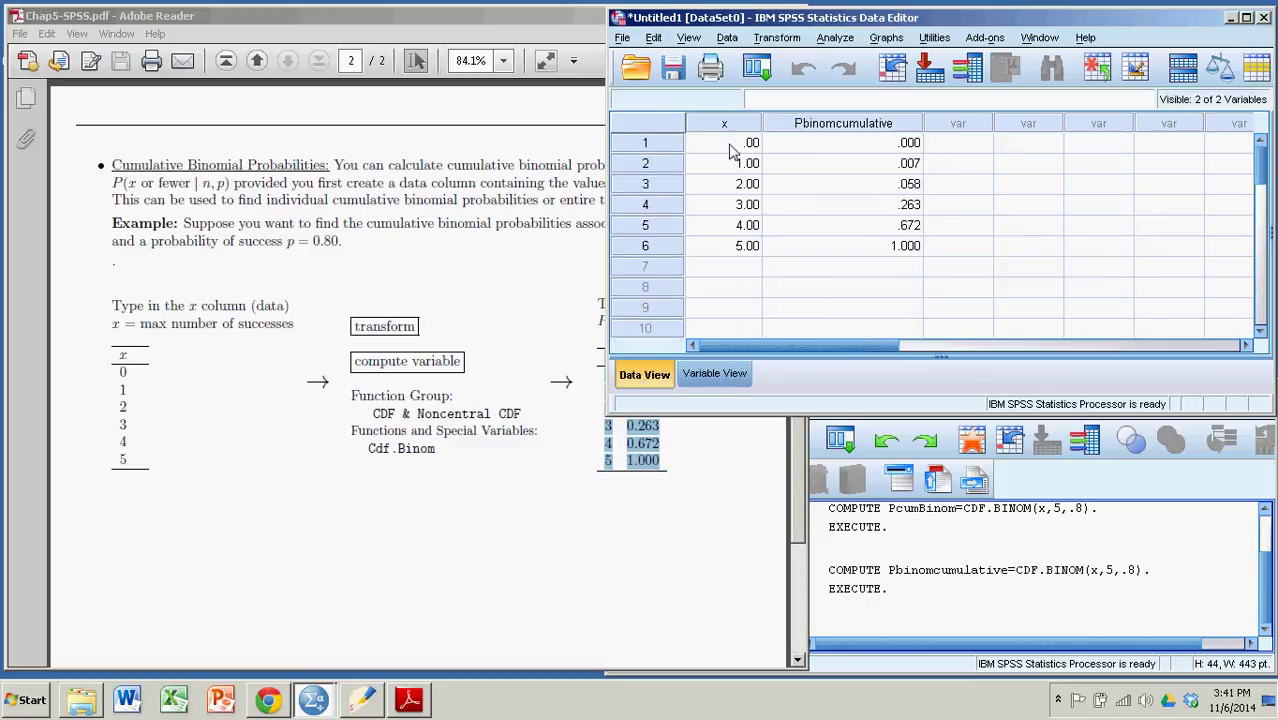
drag(730, 150, 853, 257)
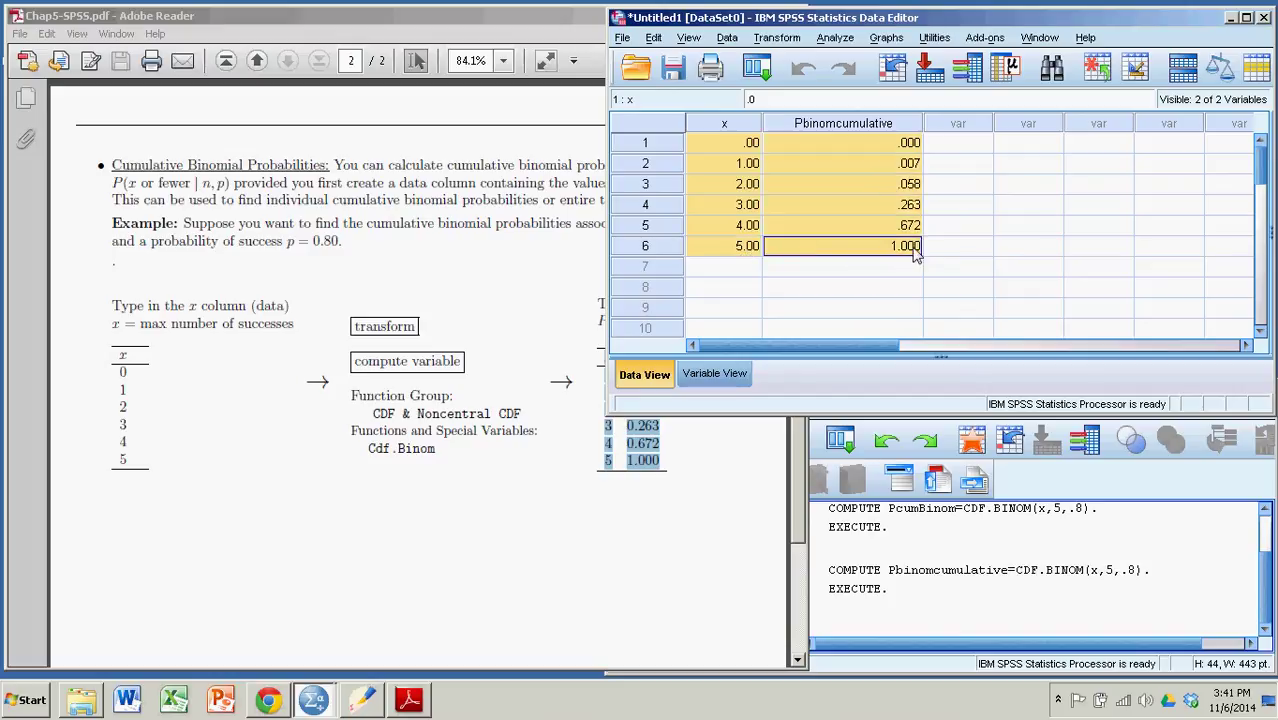